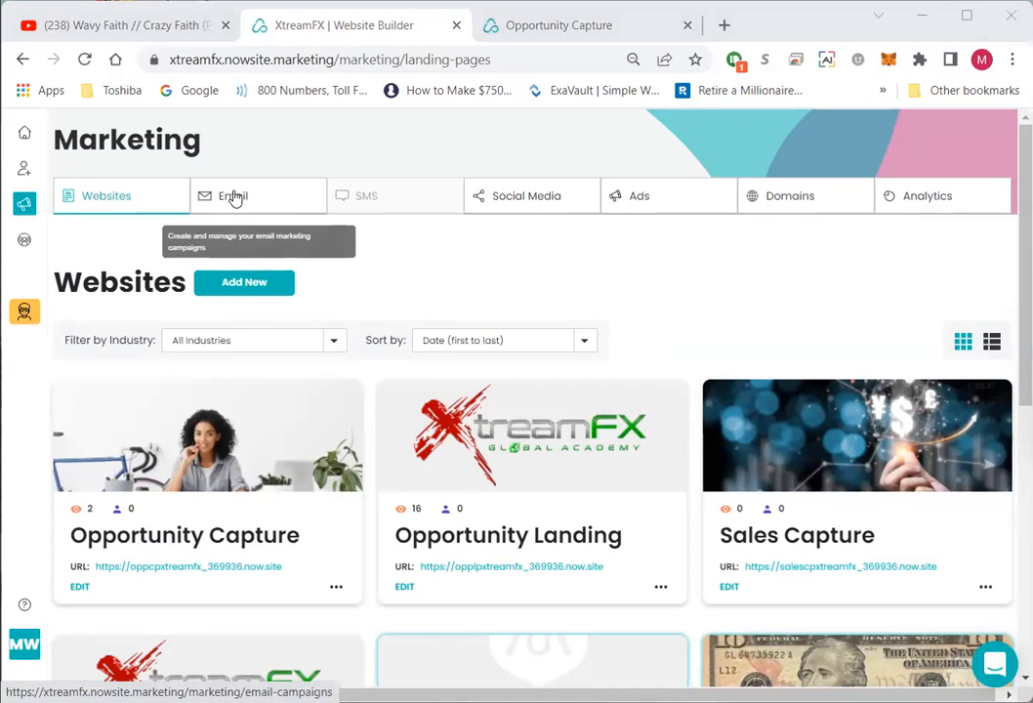
- Open the Opportunity XtreamFX Global Academy email campaign for editing from the list of email campaigns
{"action": "left_click", "coordinate": [234, 197]}
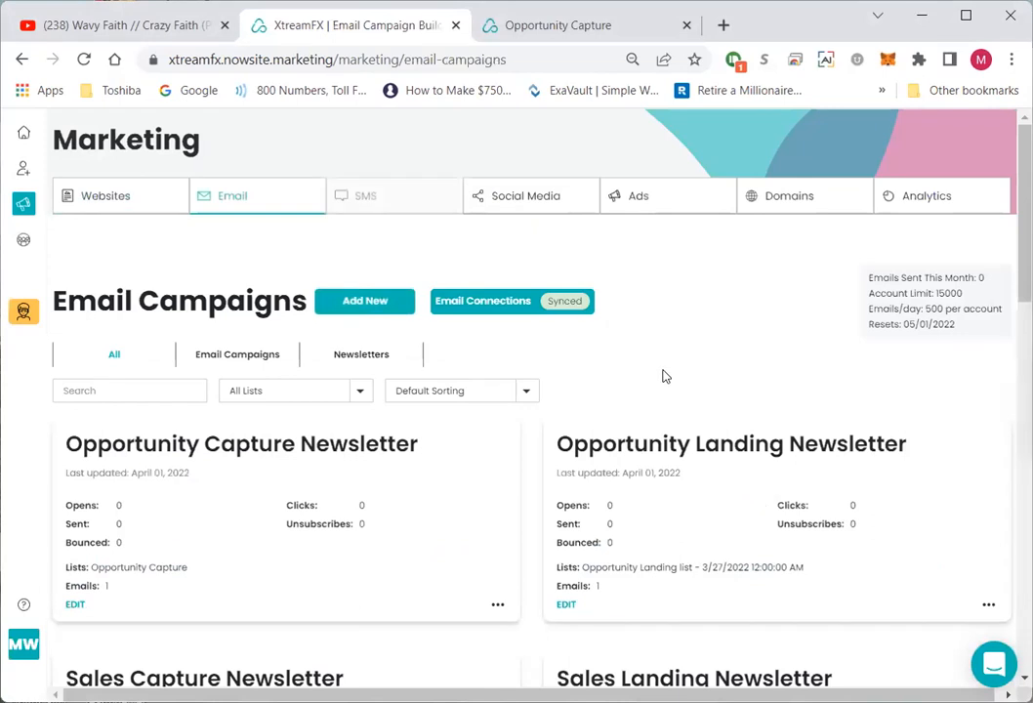
{"action": "scroll", "coordinate": [659, 379], "scroll_direction": "down", "scroll_amount": 1}
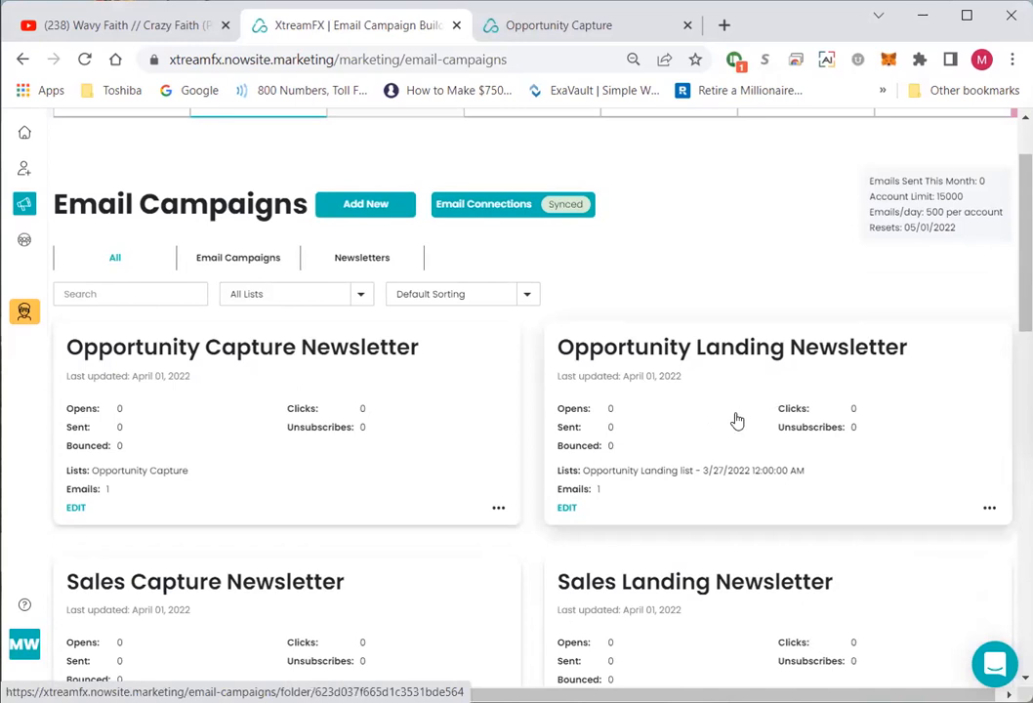
{"action": "scroll", "coordinate": [738, 418], "scroll_direction": "down", "scroll_amount": 1}
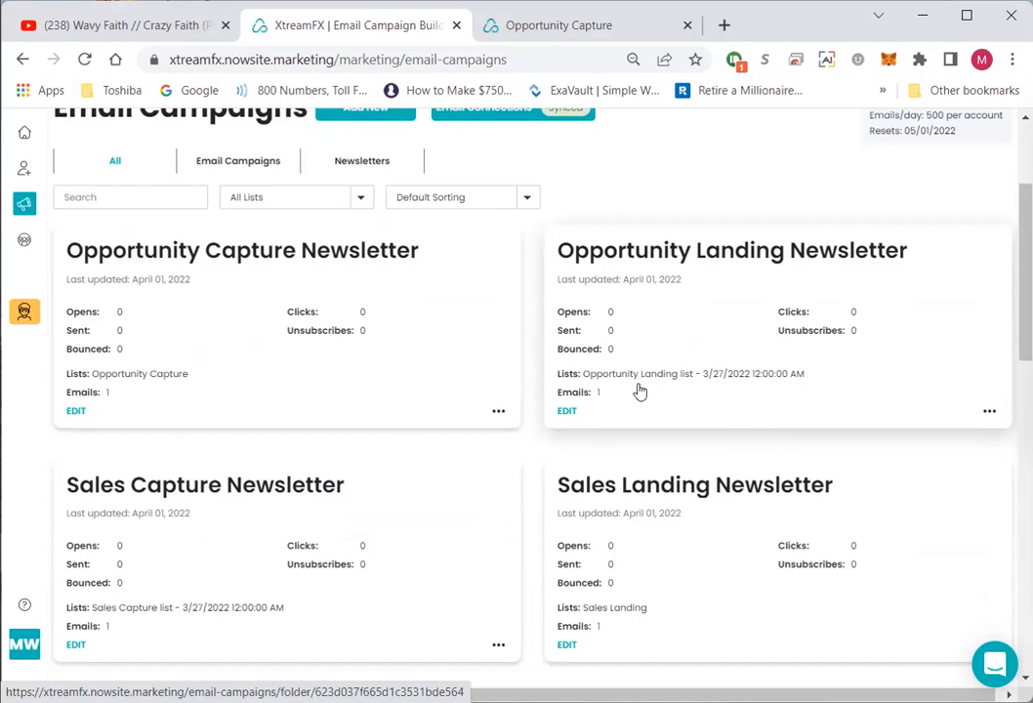
{"action": "scroll", "coordinate": [642, 376], "scroll_direction": "down", "scroll_amount": 1}
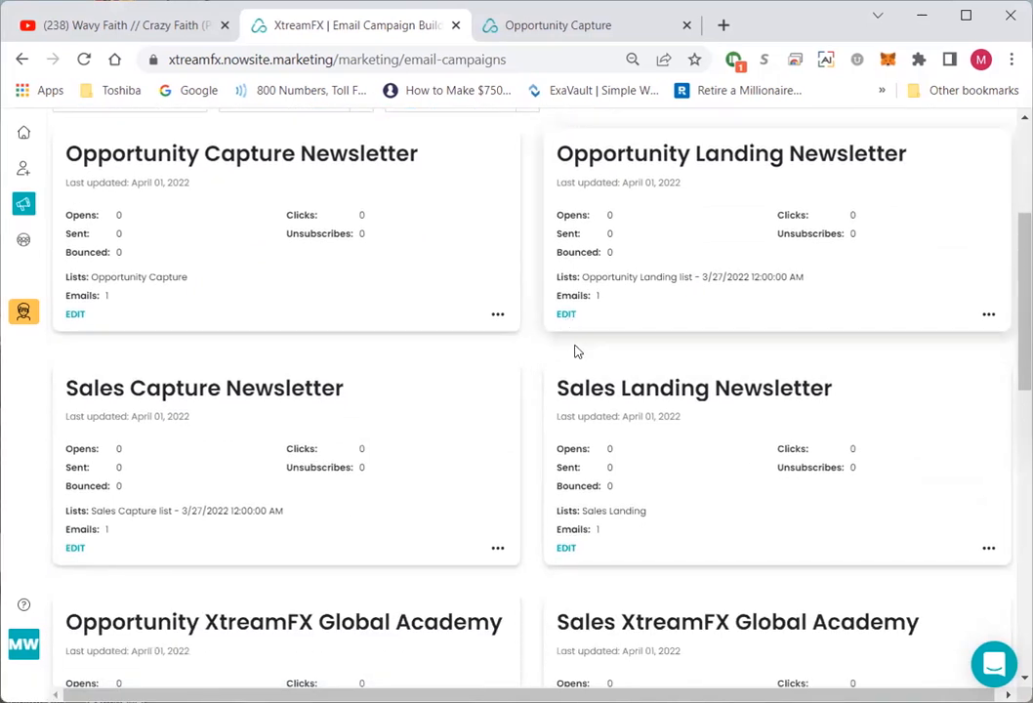
{"action": "scroll", "coordinate": [574, 352], "scroll_direction": "down", "scroll_amount": 2}
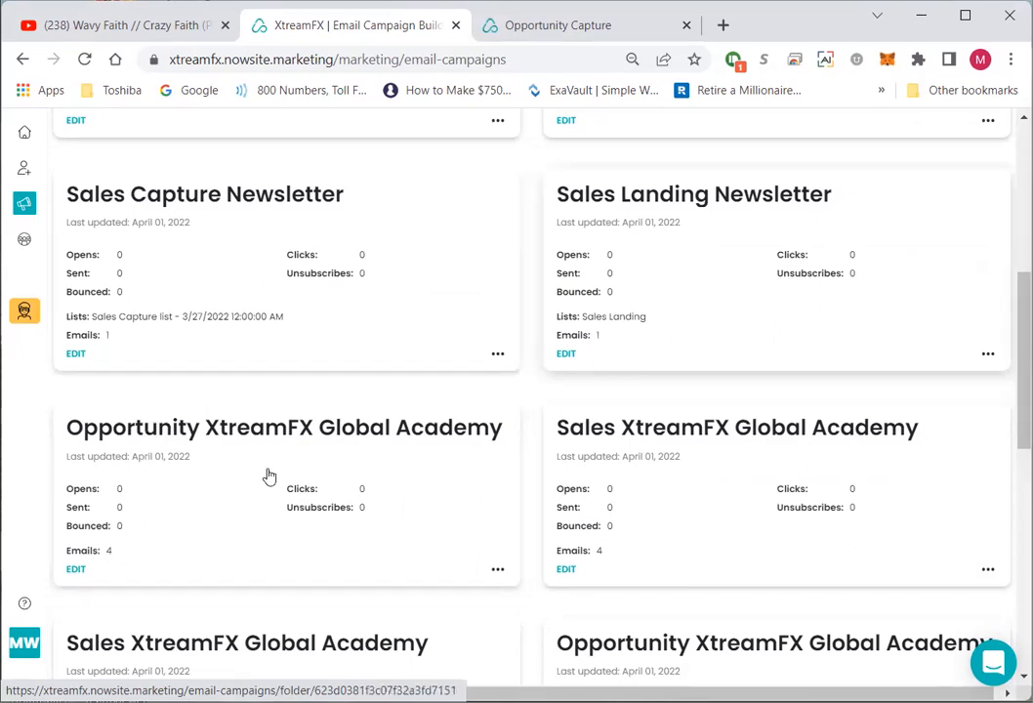
{"action": "left_click", "coordinate": [75, 570]}
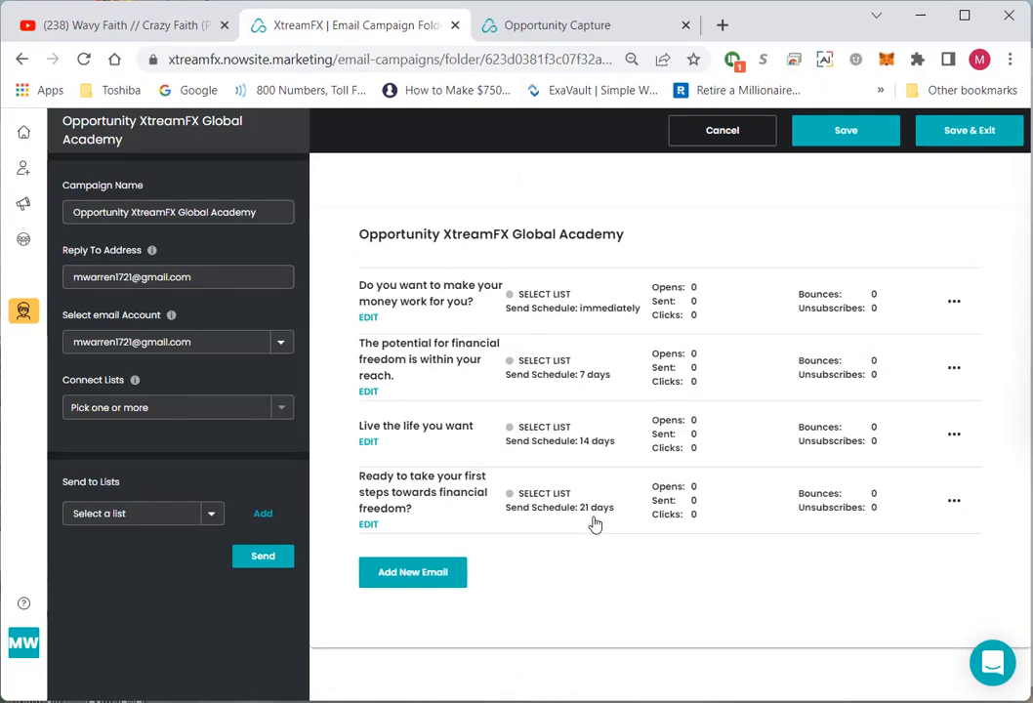
- Open the "Do you want to make your money work for you?" email for editing and review its content
{"action": "left_click", "coordinate": [369, 319]}
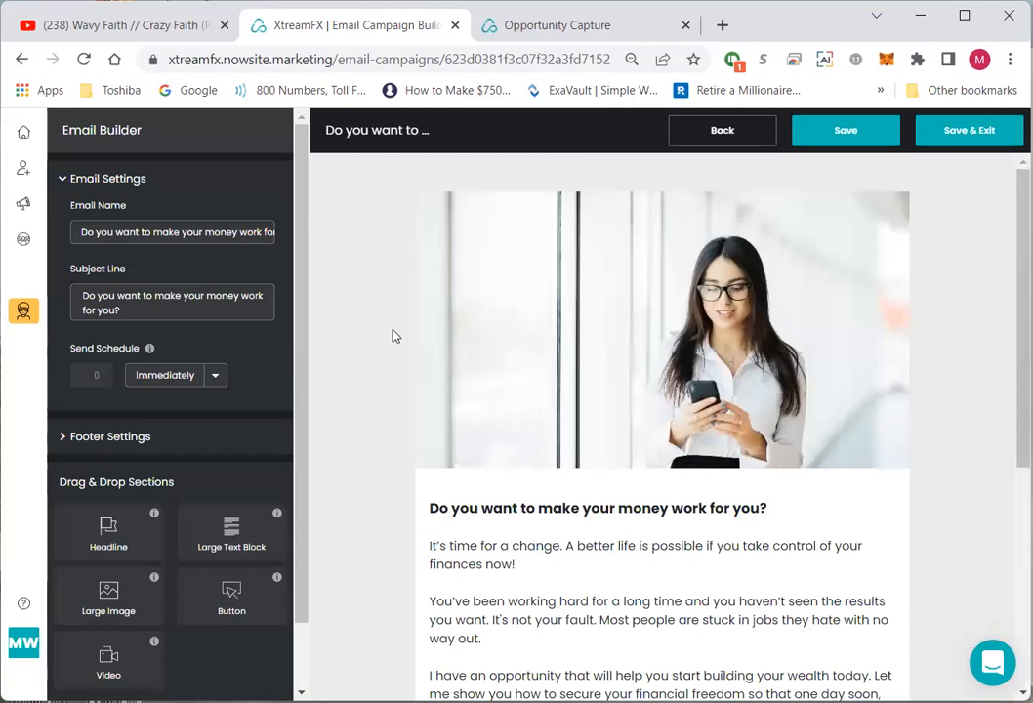
{"action": "scroll", "coordinate": [818, 378], "scroll_direction": "down", "scroll_amount": 3}
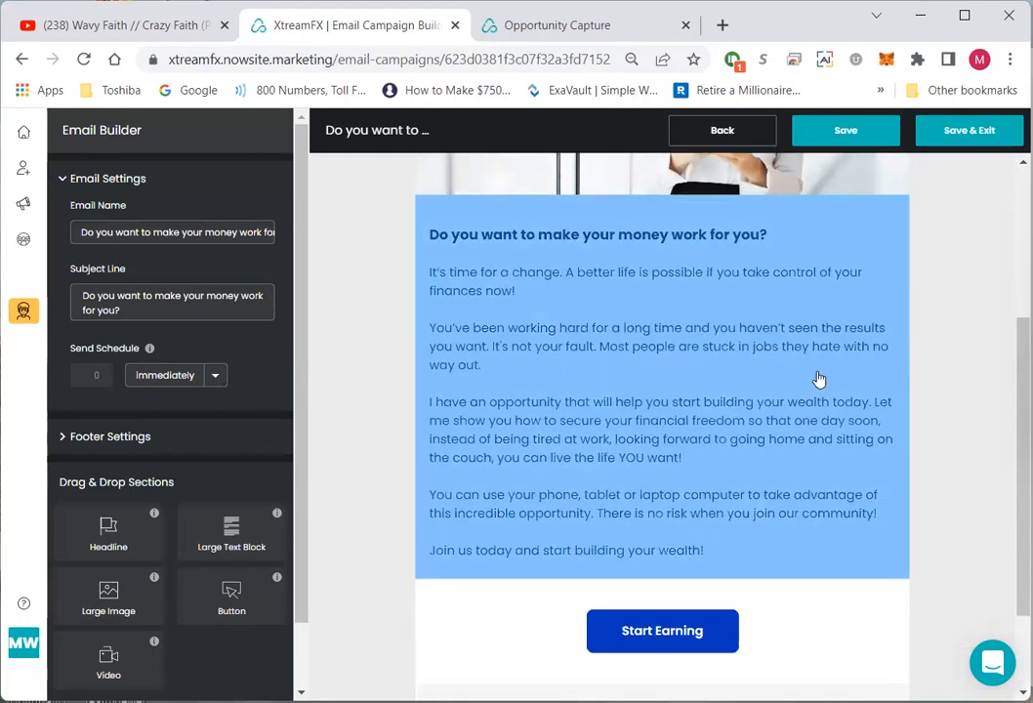
{"action": "scroll", "coordinate": [971, 403], "scroll_direction": "down", "scroll_amount": 1}
{"action": "scroll", "coordinate": [968, 409], "scroll_direction": "up", "scroll_amount": 4}
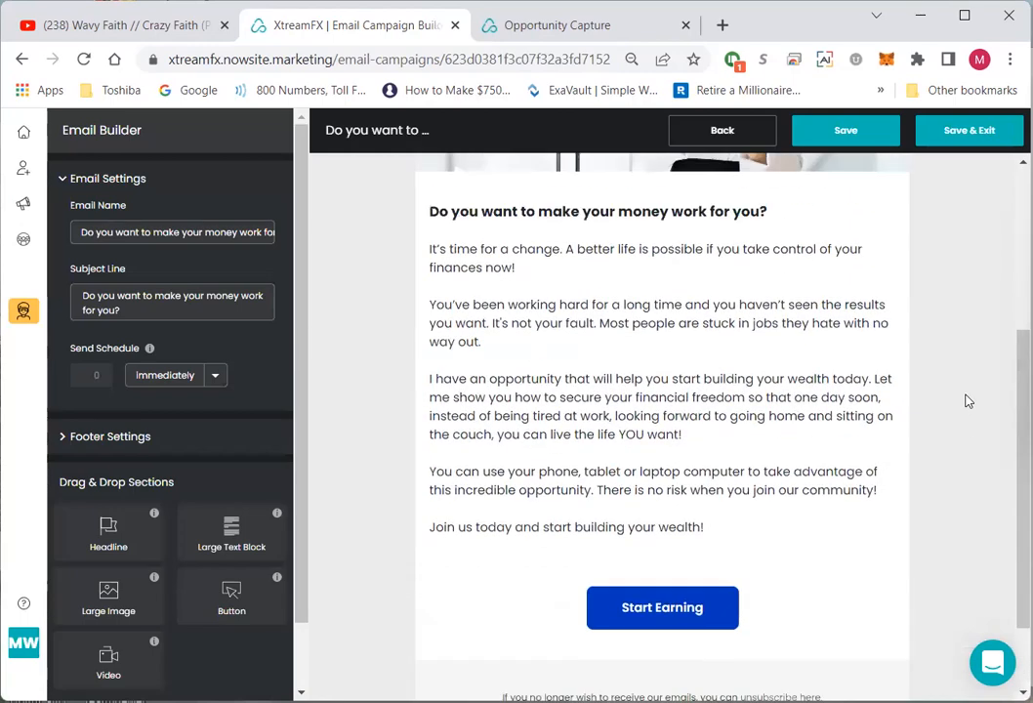
{"action": "scroll", "coordinate": [964, 389], "scroll_direction": "up", "scroll_amount": 1}
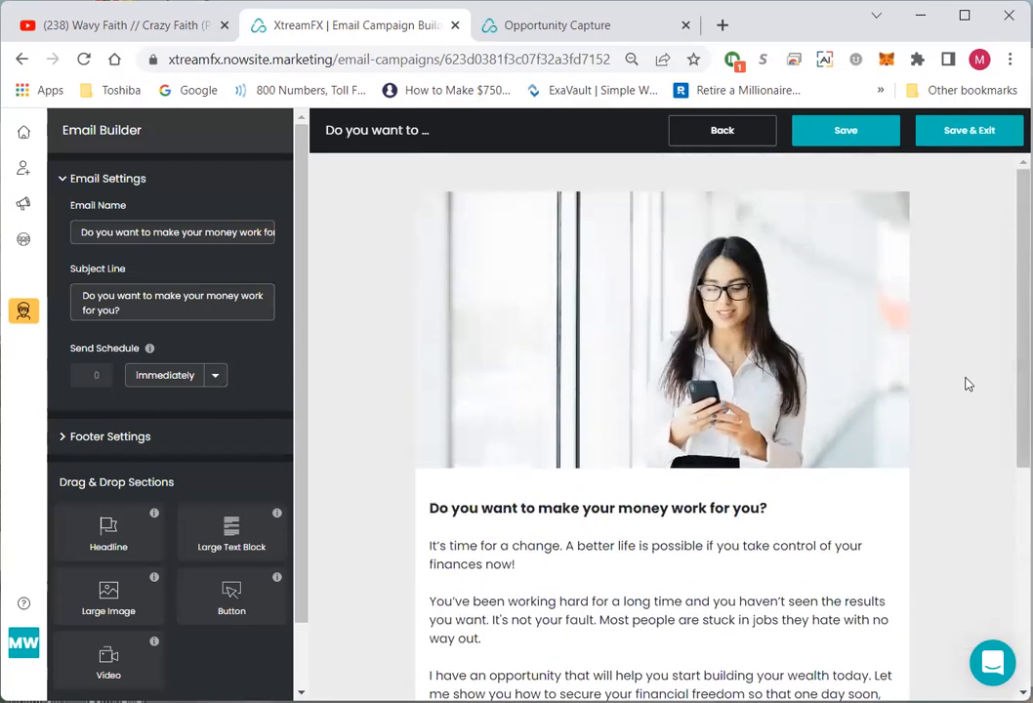
{"action": "scroll", "coordinate": [964, 377], "scroll_direction": "down", "scroll_amount": 2}
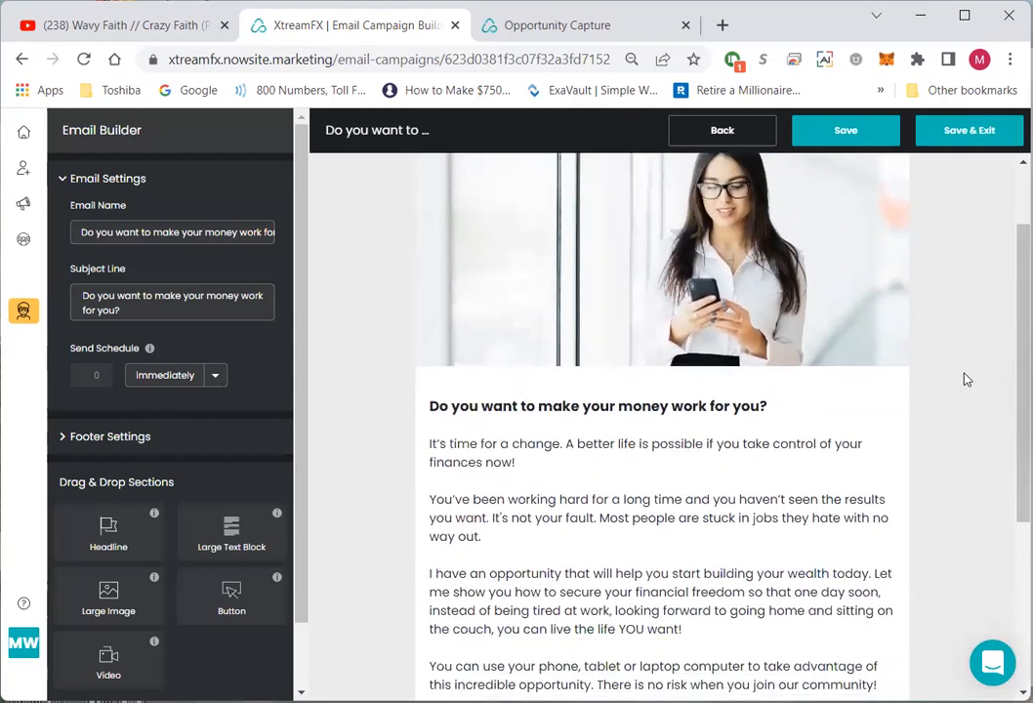
{"action": "scroll", "coordinate": [952, 373], "scroll_direction": "down", "scroll_amount": 2}
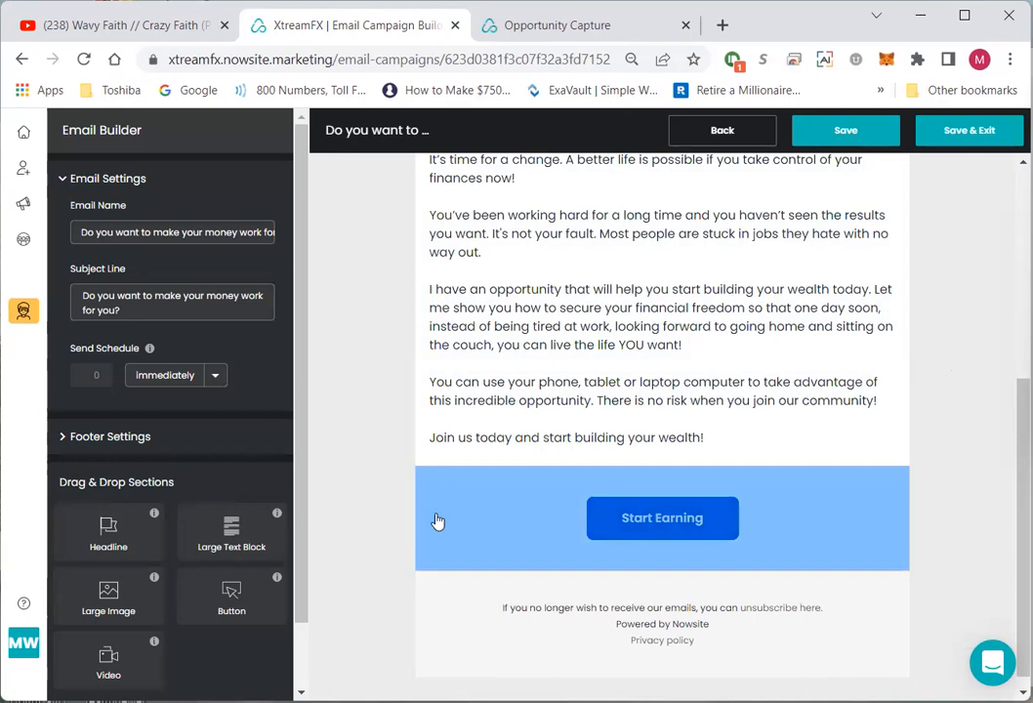
- Inspect the section settings of the Start Earning button, including its URL, and of the email's large text block
{"action": "left_click", "coordinate": [590, 531]}
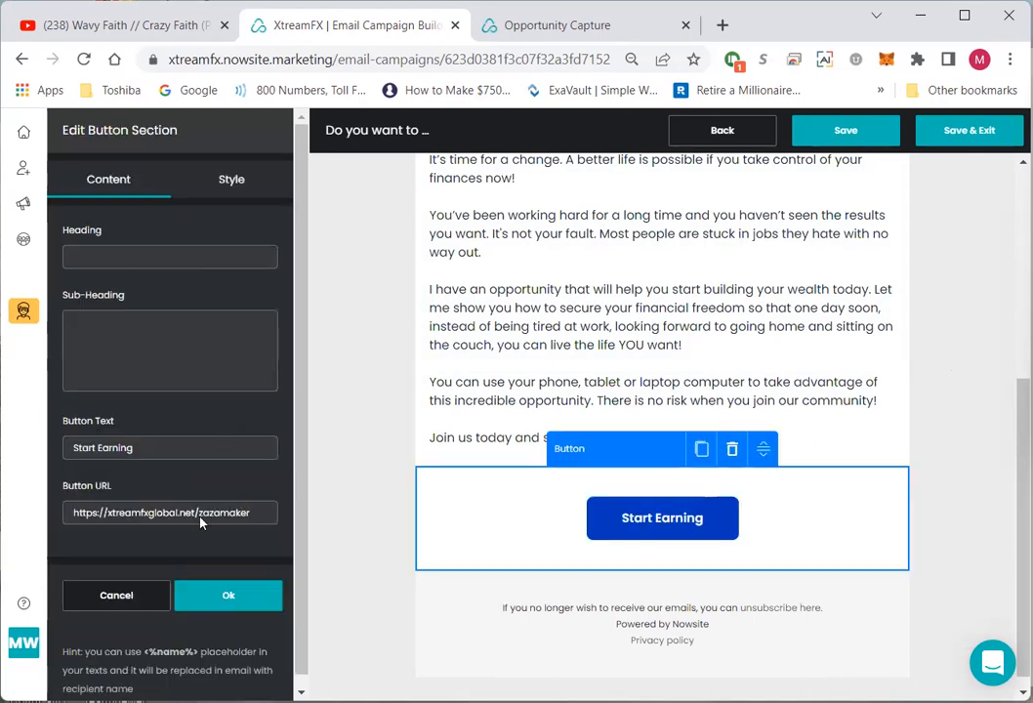
{"action": "left_click_drag", "start_coordinate": [258, 511], "coordinate": [58, 510]}
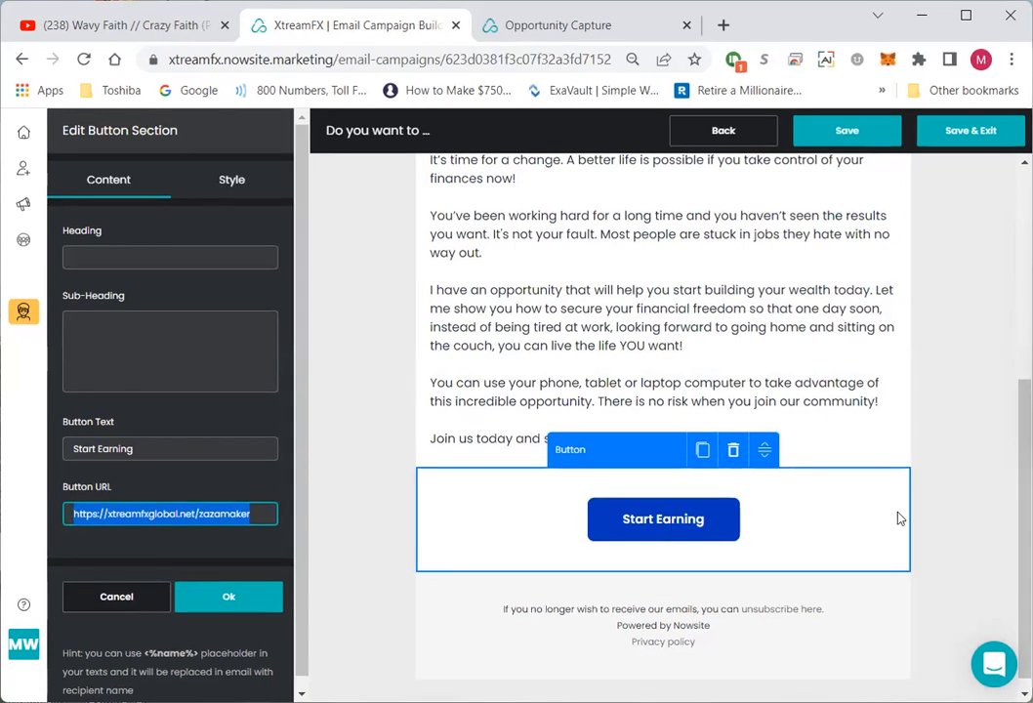
{"action": "scroll", "coordinate": [967, 522], "scroll_direction": "up", "scroll_amount": 2}
{"action": "scroll", "coordinate": [965, 520], "scroll_direction": "up", "scroll_amount": 1}
{"action": "scroll", "coordinate": [952, 510], "scroll_direction": "up", "scroll_amount": 1}
{"action": "scroll", "coordinate": [952, 507], "scroll_direction": "down", "scroll_amount": 3}
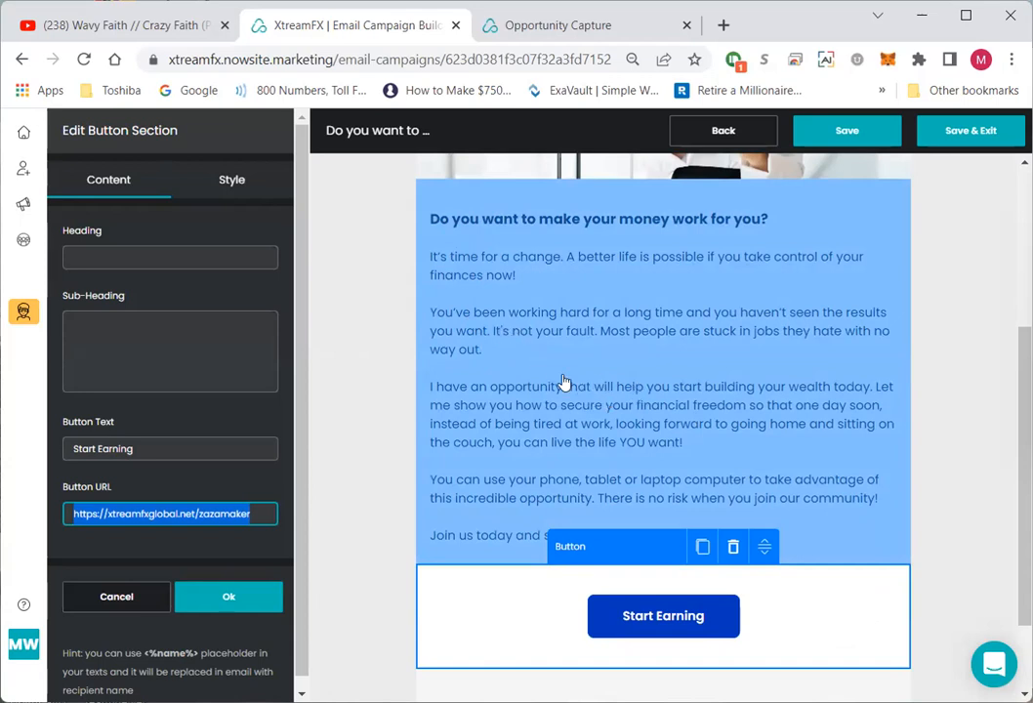
{"action": "left_click", "coordinate": [549, 342]}
{"action": "left_click", "coordinate": [525, 338]}
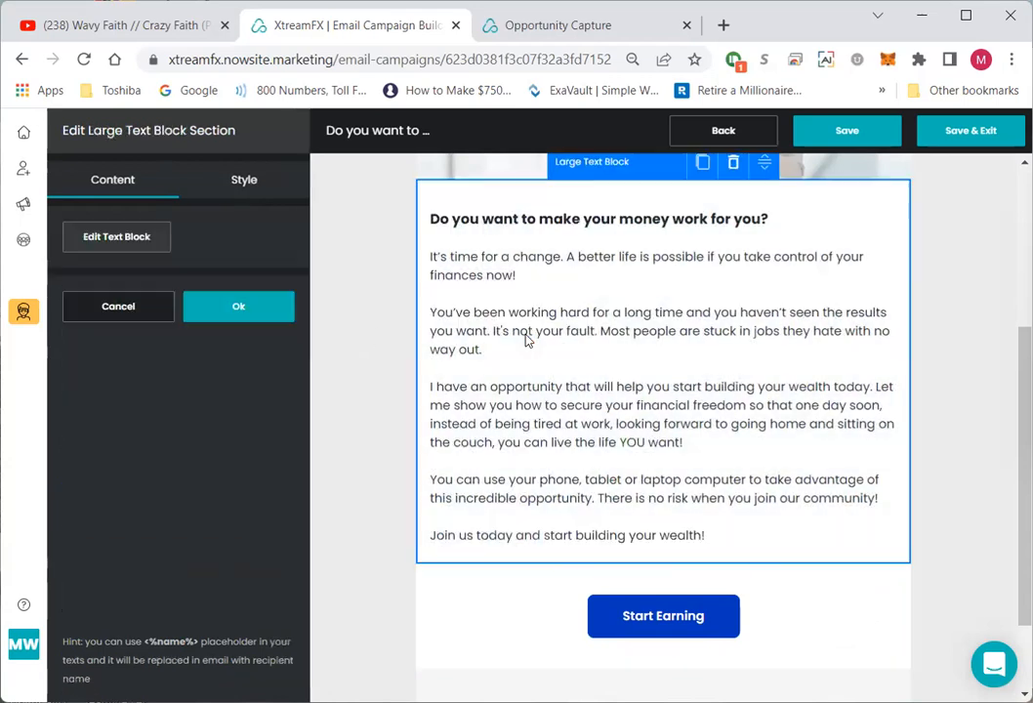
{"action": "left_click", "coordinate": [673, 588]}
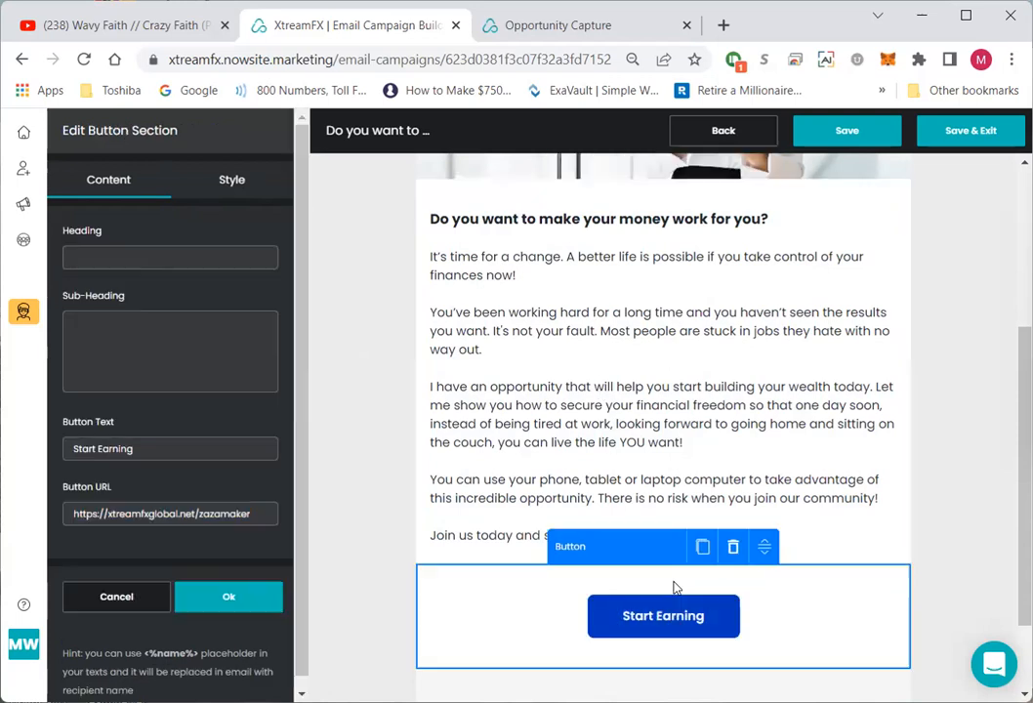
- Review the wording of the email's large text block in its text editor and close it without saving
{"action": "left_click", "coordinate": [630, 357]}
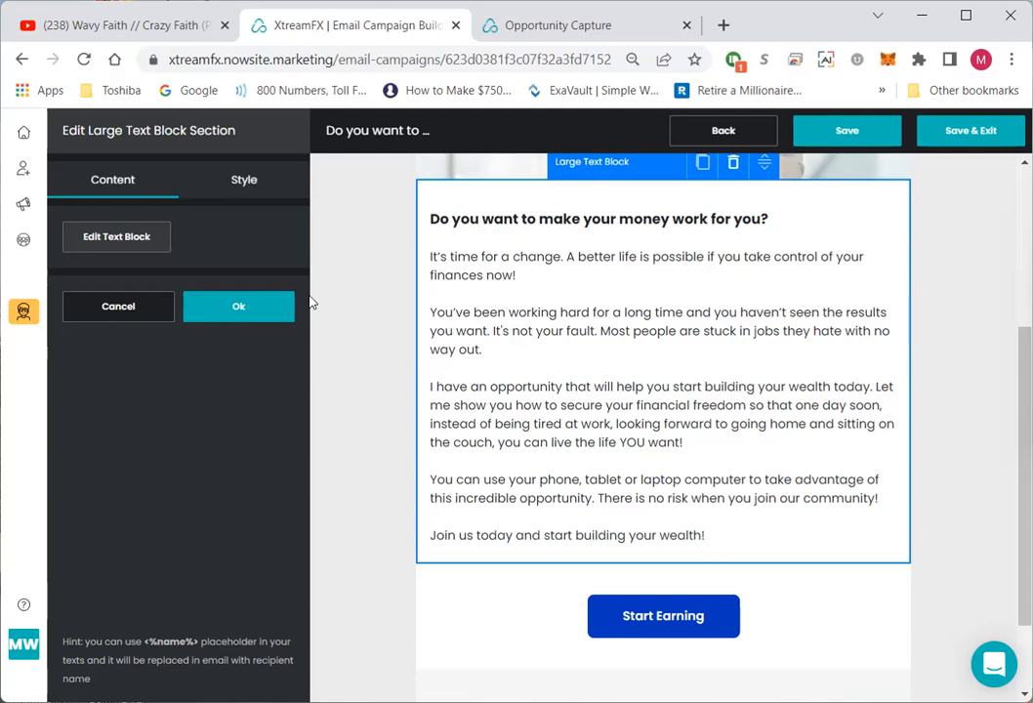
{"action": "left_click", "coordinate": [142, 244]}
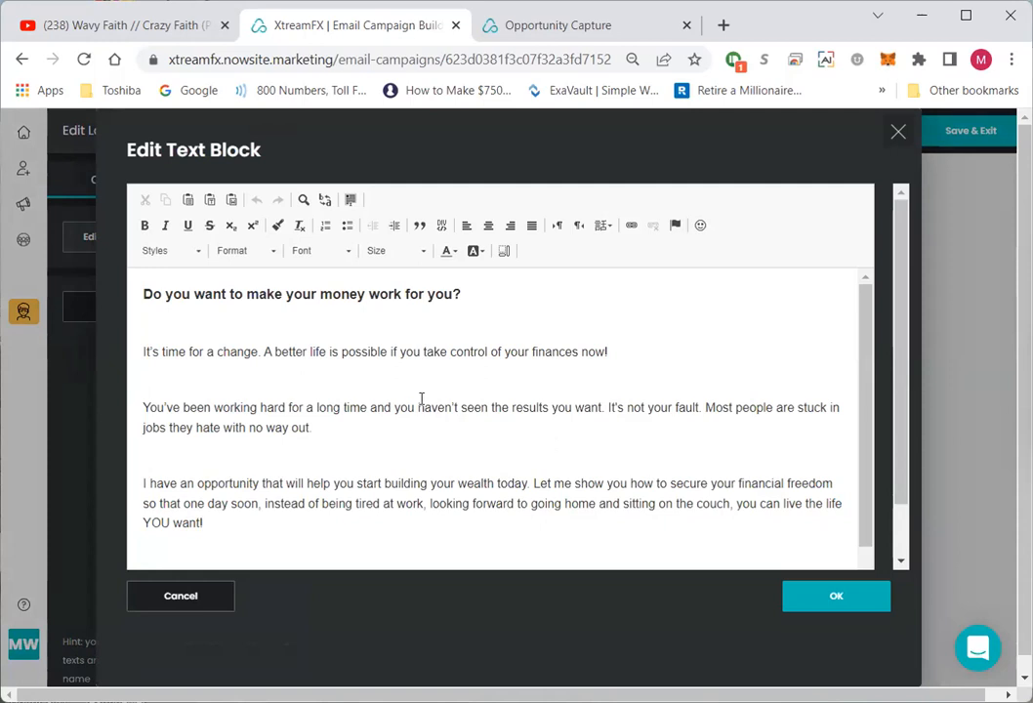
{"action": "scroll", "coordinate": [570, 414], "scroll_direction": "down", "scroll_amount": 2}
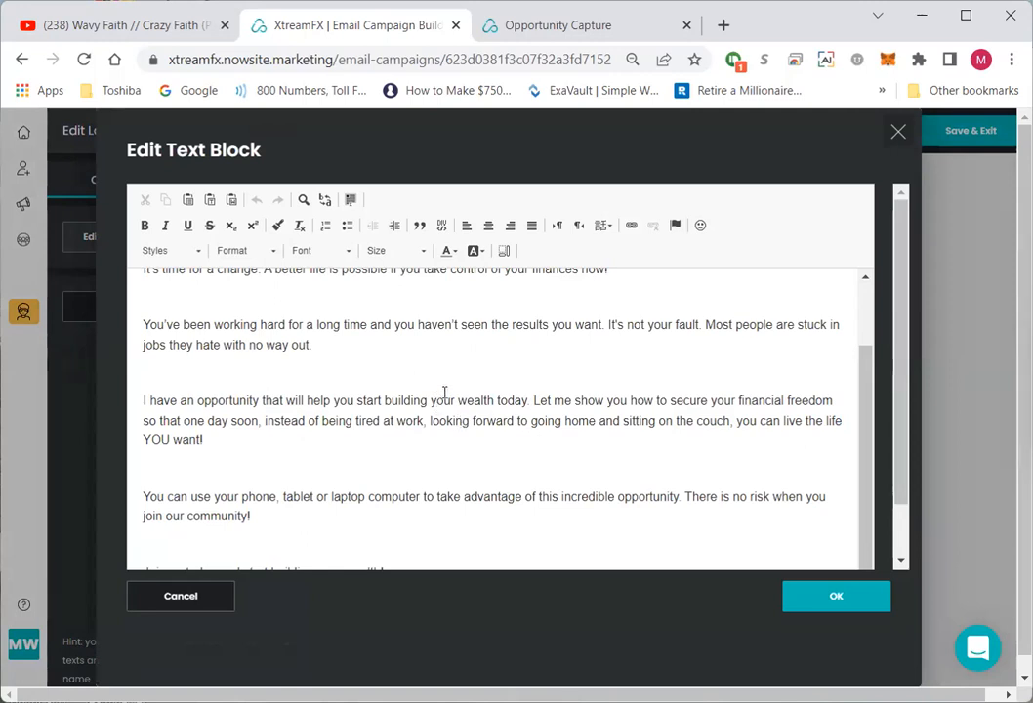
{"action": "left_click_drag", "start_coordinate": [463, 399], "coordinate": [531, 401]}
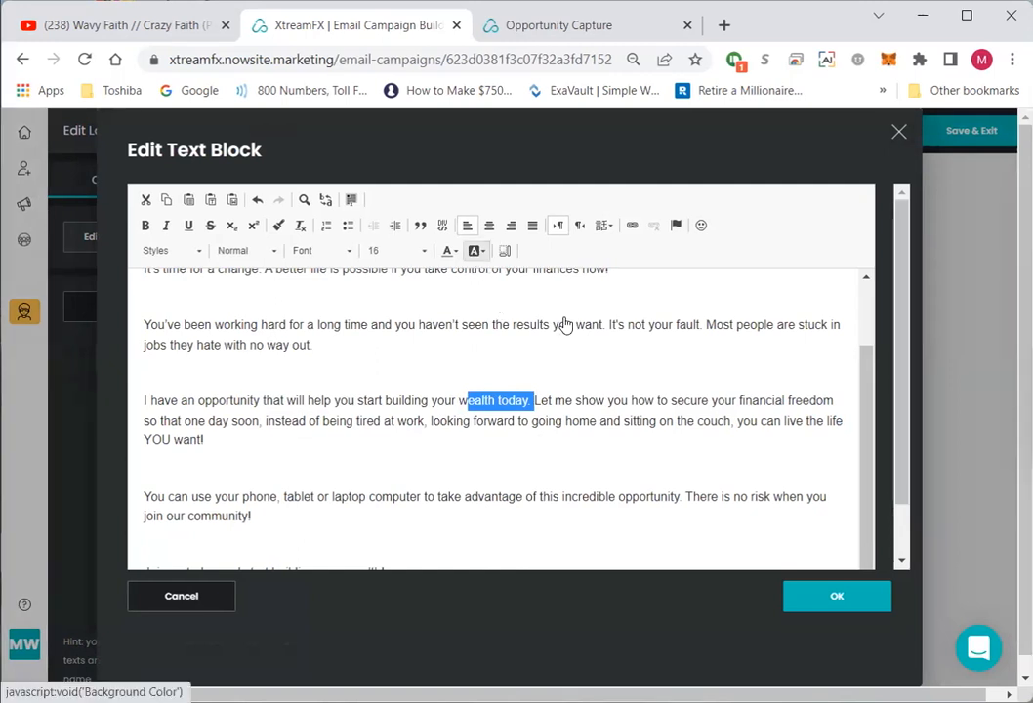
{"action": "left_click", "coordinate": [336, 400]}
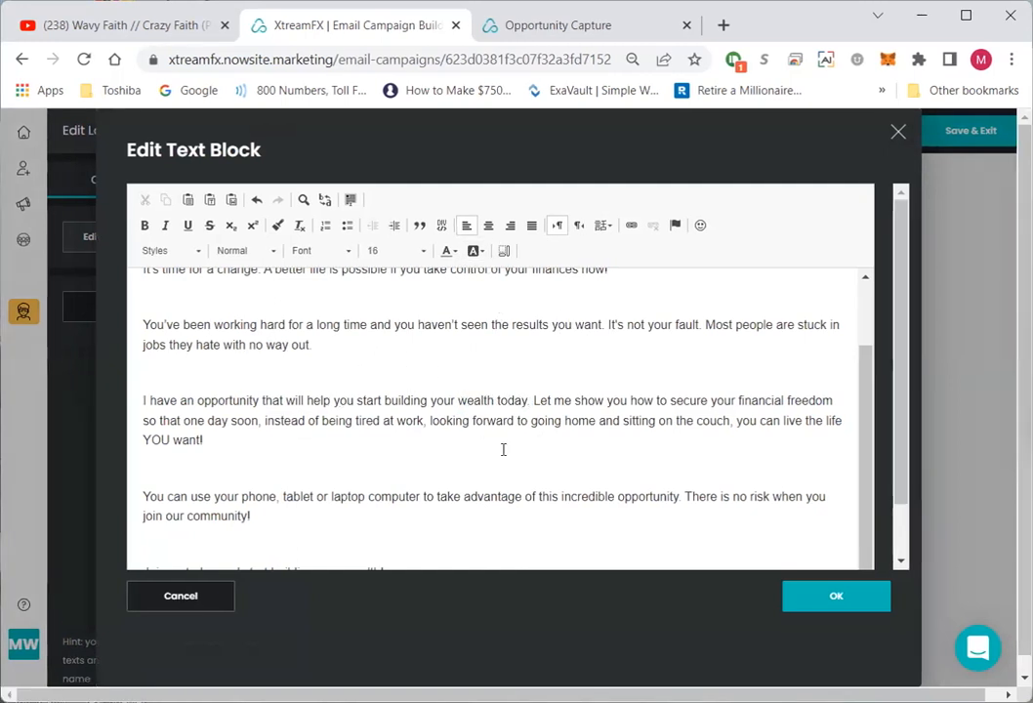
{"action": "scroll", "coordinate": [537, 471], "scroll_direction": "up", "scroll_amount": 2}
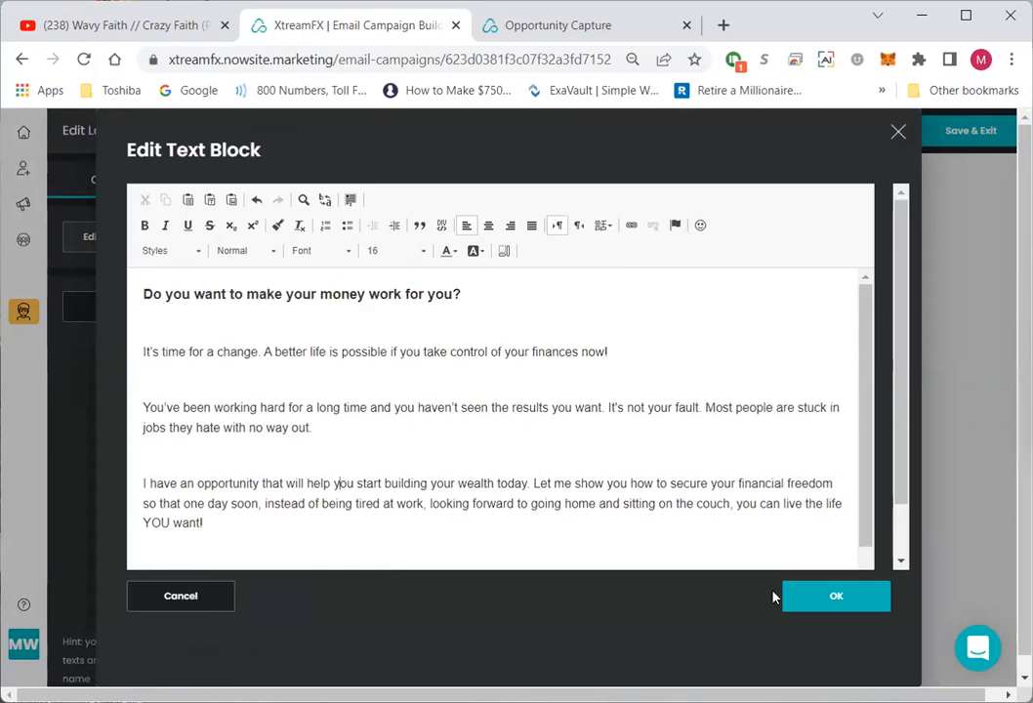
{"action": "left_click", "coordinate": [190, 598]}
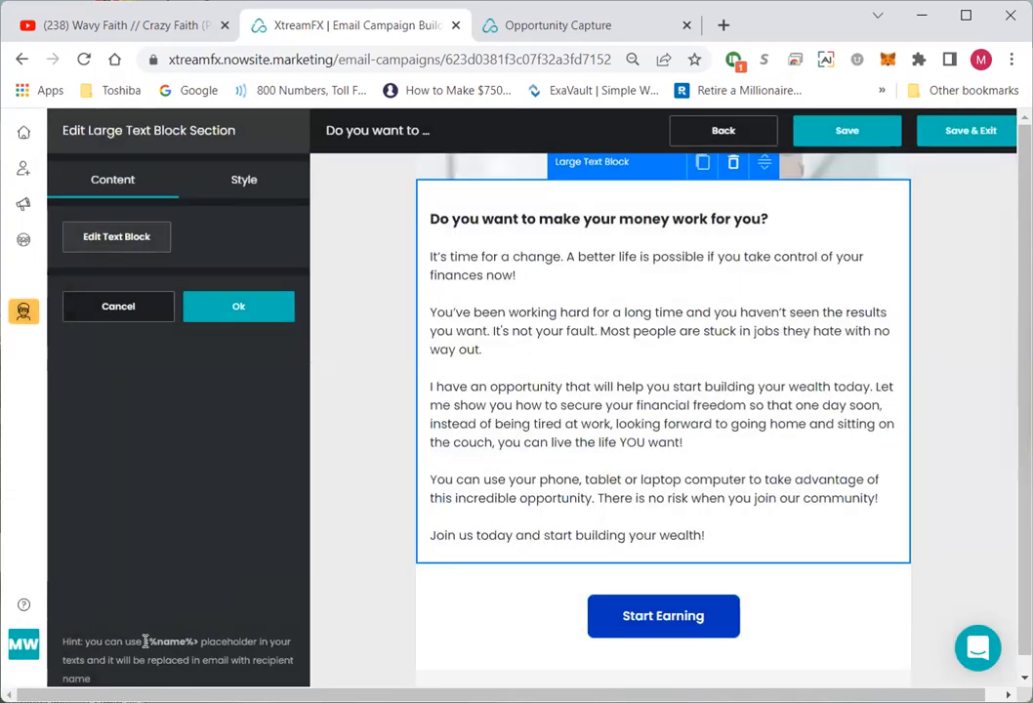
- Copy the <%name%> recipient placeholder from the hint in the large text block settings
{"action": "left_click_drag", "start_coordinate": [146, 642], "coordinate": [234, 641]}
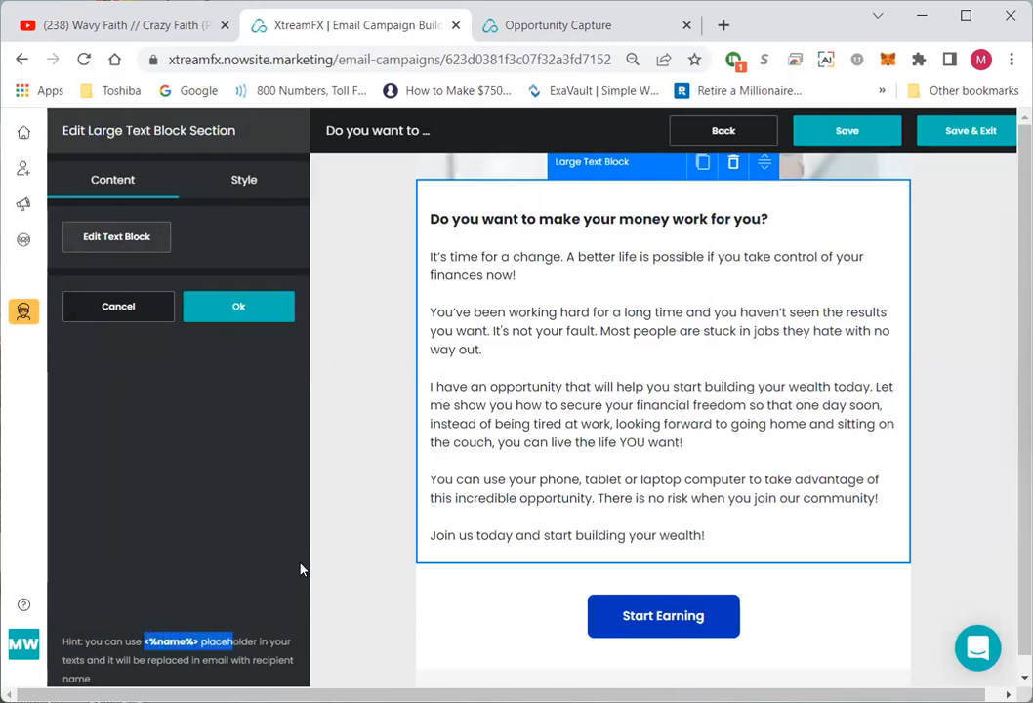
{"action": "scroll", "coordinate": [301, 571], "scroll_direction": "down", "scroll_amount": 1}
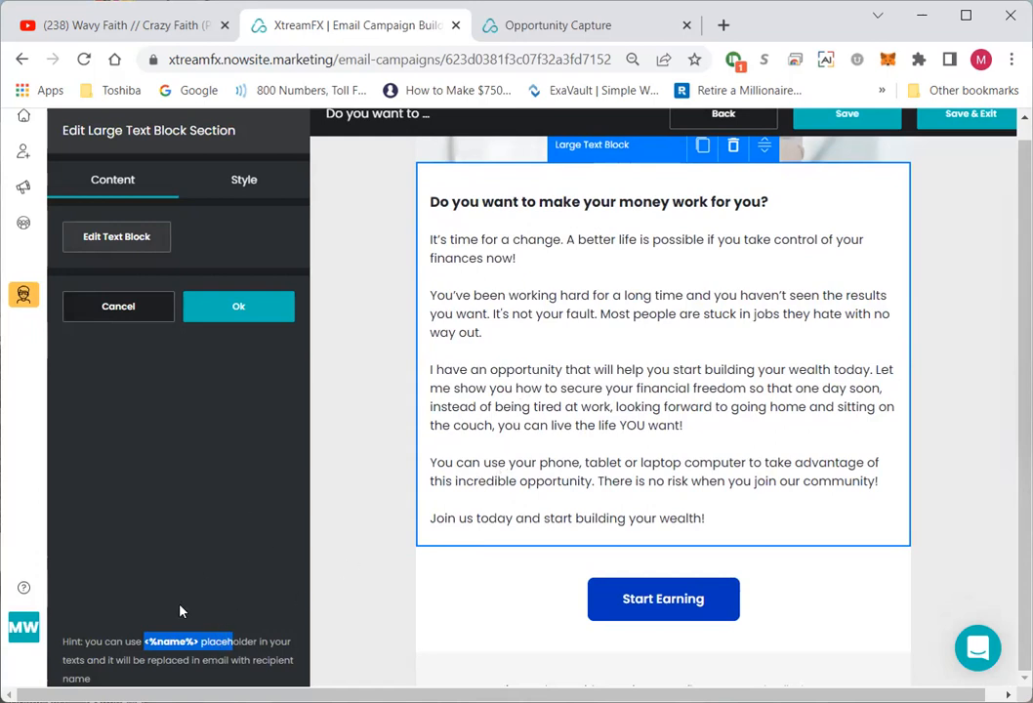
{"action": "left_click", "coordinate": [233, 601]}
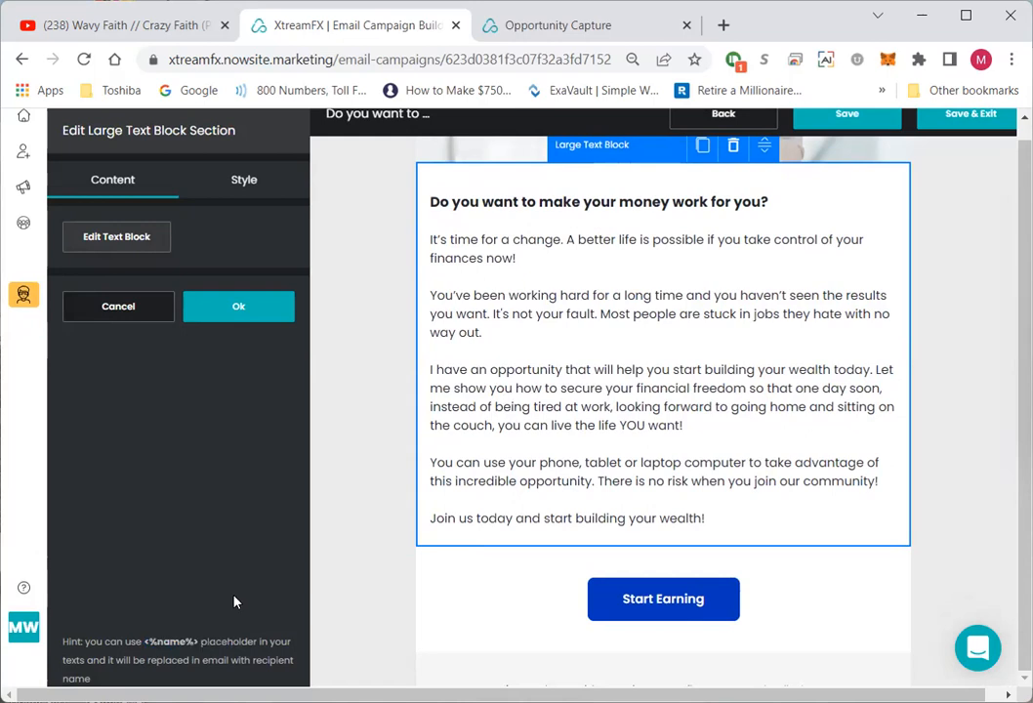
{"action": "left_click_drag", "start_coordinate": [200, 641], "coordinate": [151, 642]}
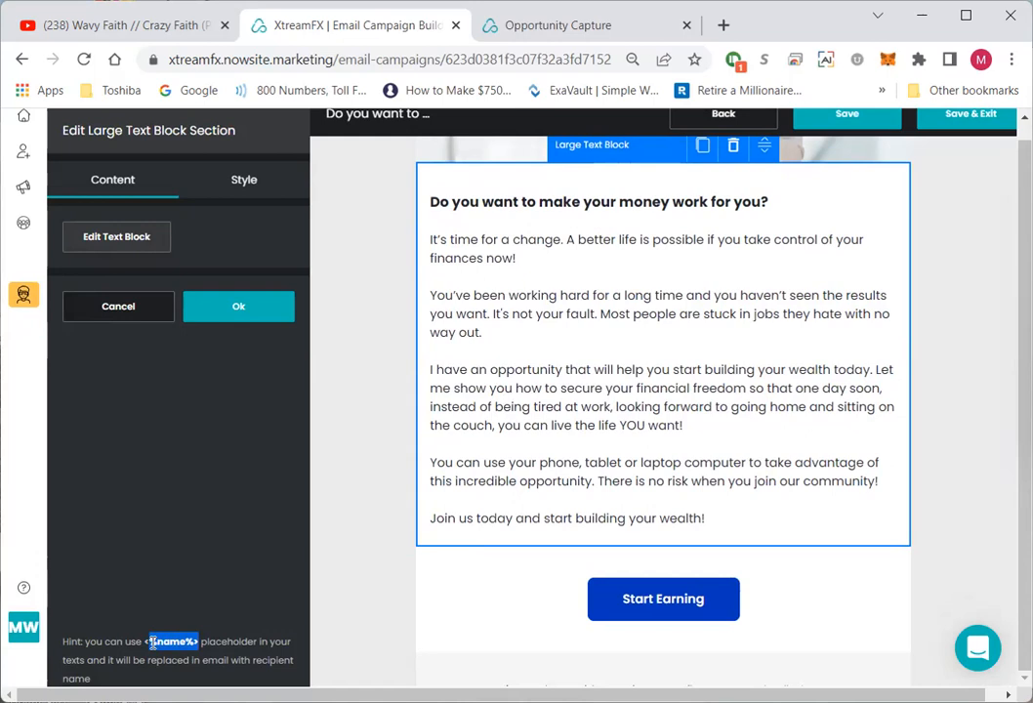
{"action": "left_click_drag", "start_coordinate": [149, 645], "coordinate": [144, 645]}
{"action": "key", "text": "ctrl+c"}
{"action": "left_click", "coordinate": [571, 239]}
{"action": "left_click", "coordinate": [426, 300]}
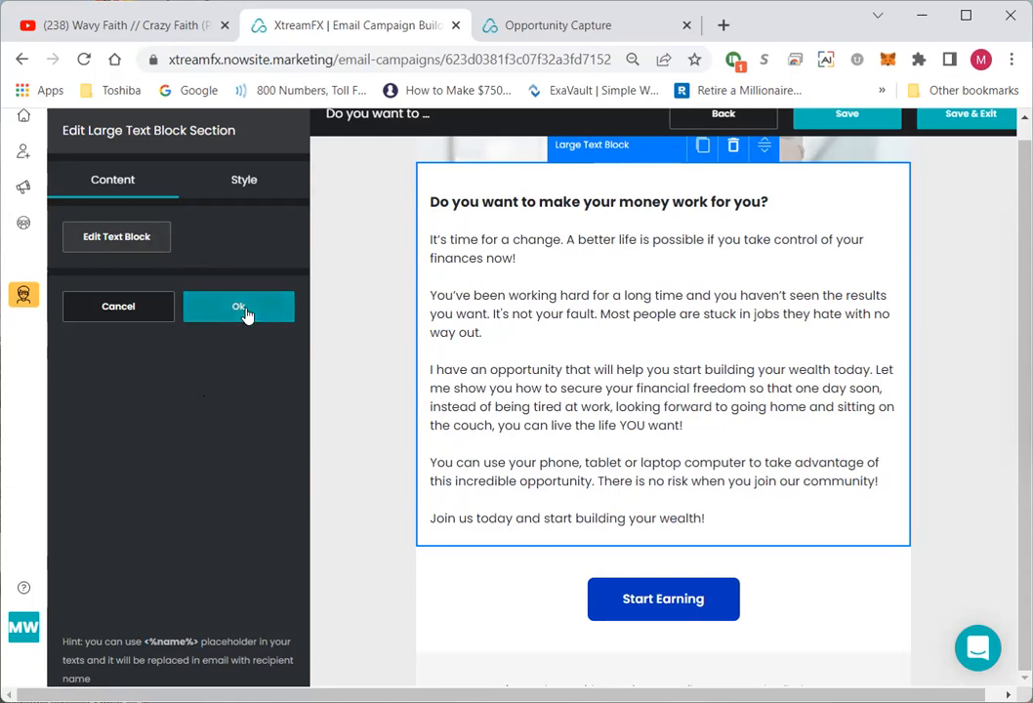
- Insert the <%name%> placeholder before "It's time for a change." in the email's large text block
{"action": "left_click", "coordinate": [122, 236]}
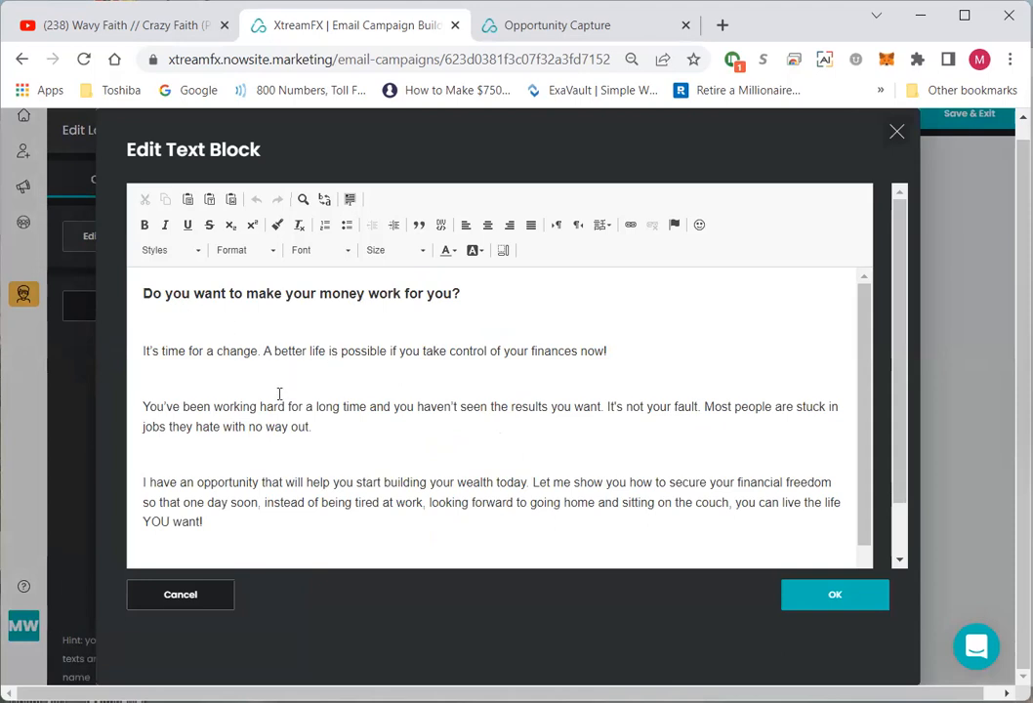
{"action": "left_click", "coordinate": [139, 350]}
{"action": "key", "text": "ctrl+v"}
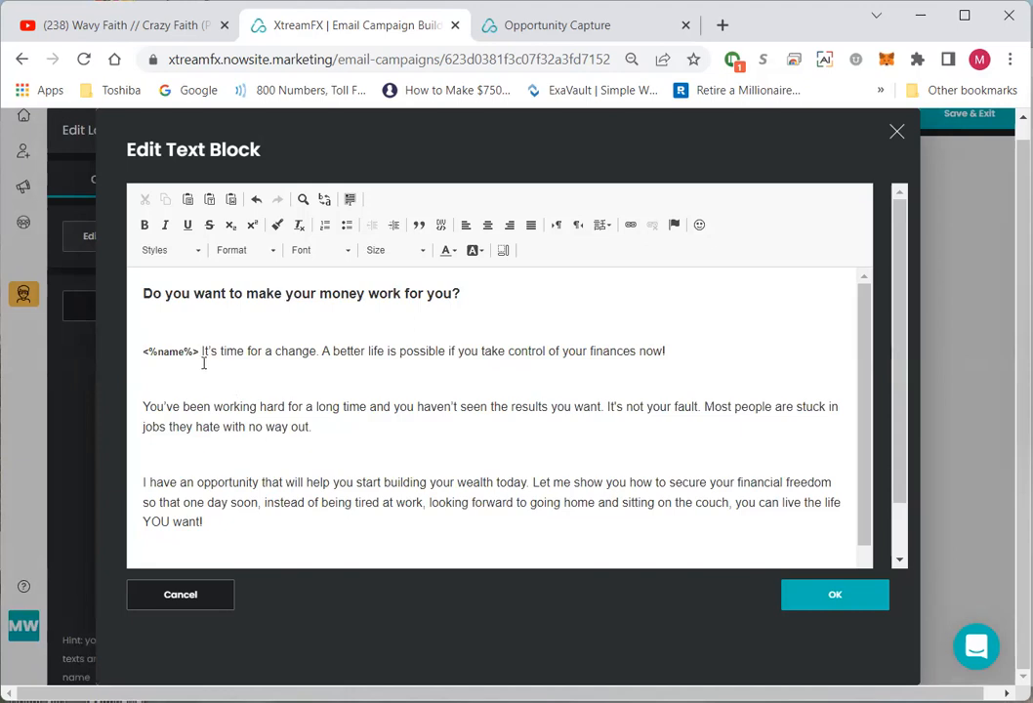
- Change the text color of the <%name%> placeholder to dark red and apply the text block changes
{"action": "left_click_drag", "start_coordinate": [199, 347], "coordinate": [142, 344]}
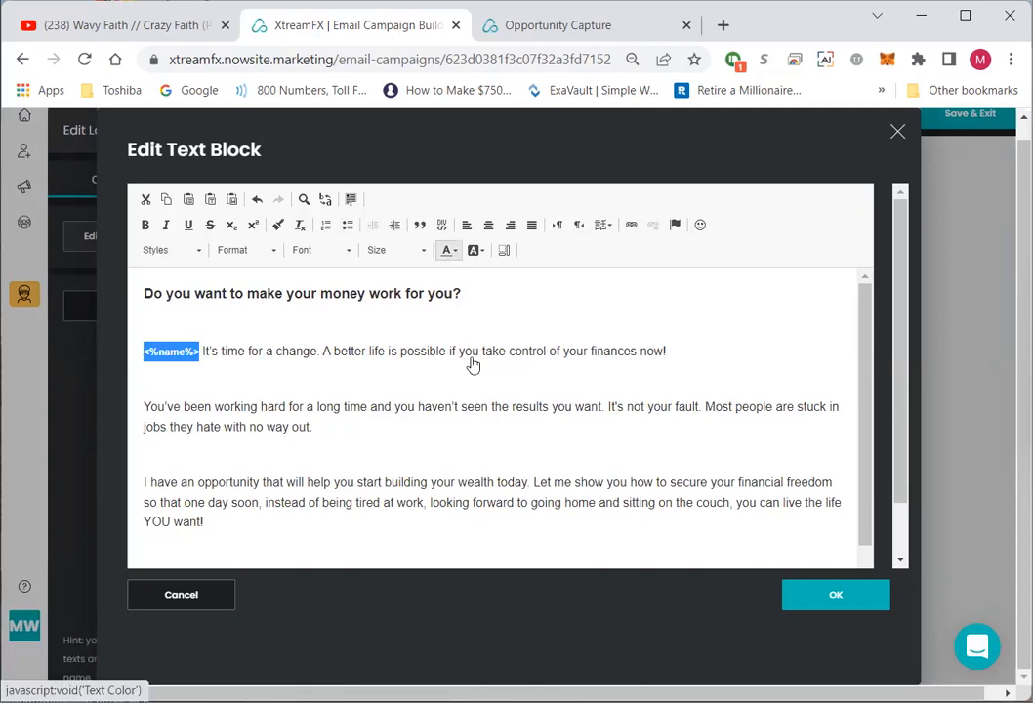
{"action": "left_click", "coordinate": [761, 375]}
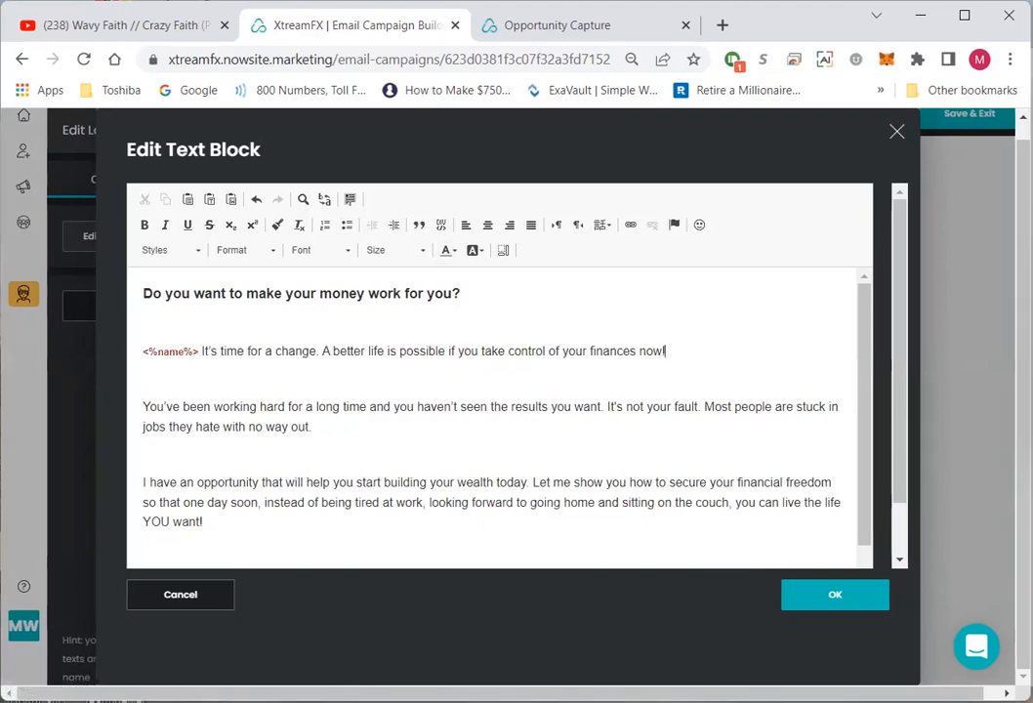
{"action": "left_click", "coordinate": [835, 596]}
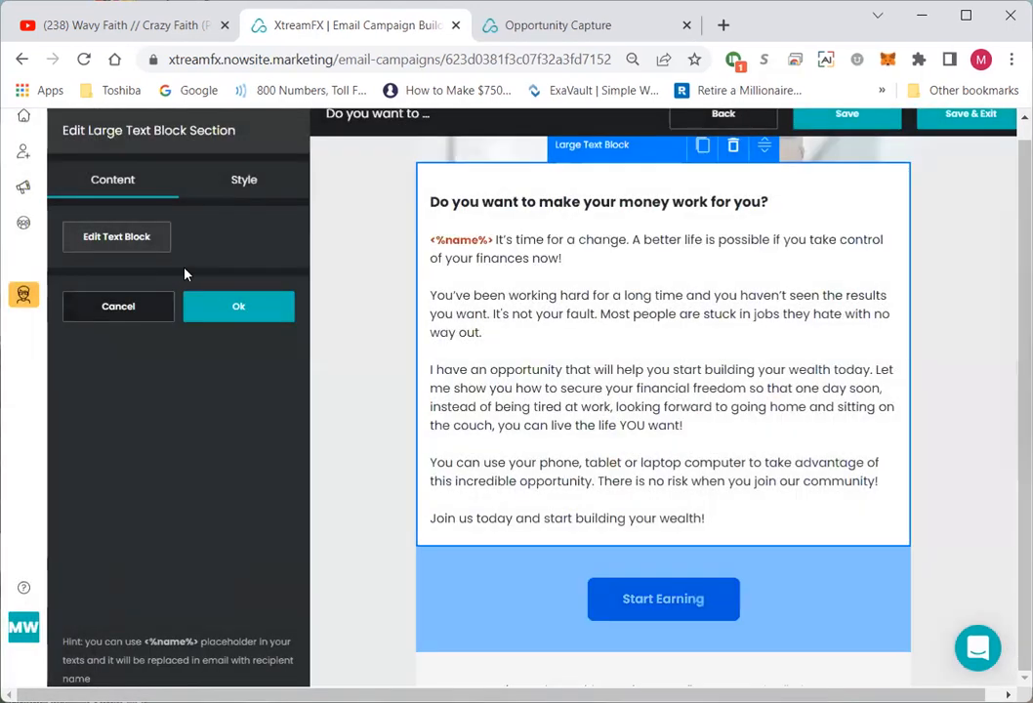
{"action": "left_click", "coordinate": [239, 310]}
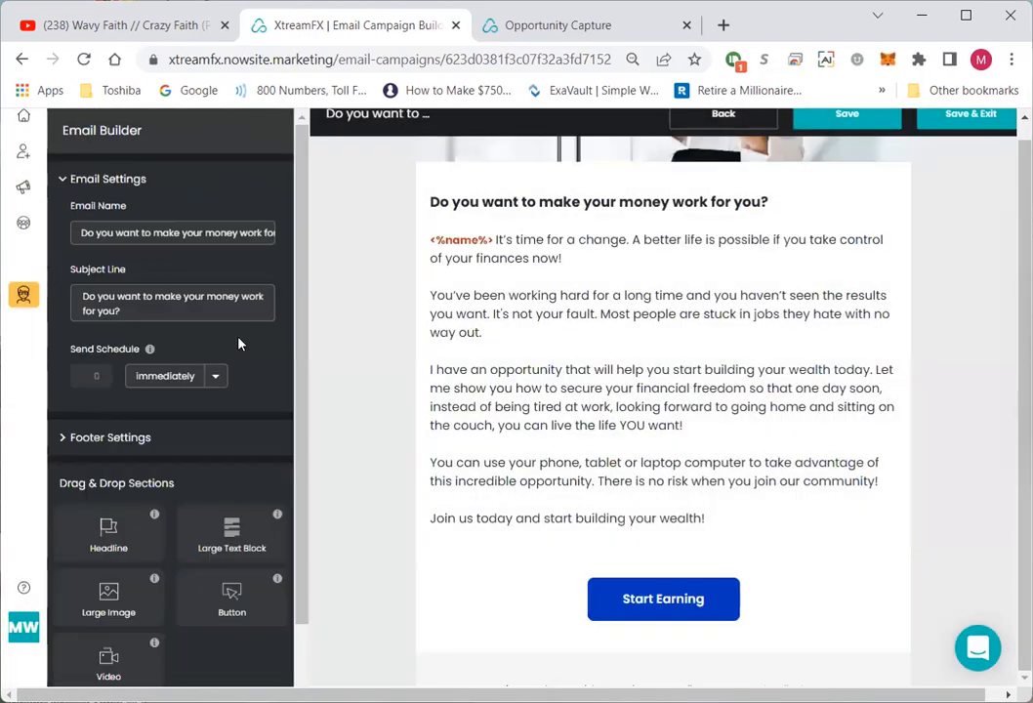
- Save the email with the <%name%> placeholder added to its large text block
{"action": "scroll", "coordinate": [895, 336], "scroll_direction": "up", "scroll_amount": 3}
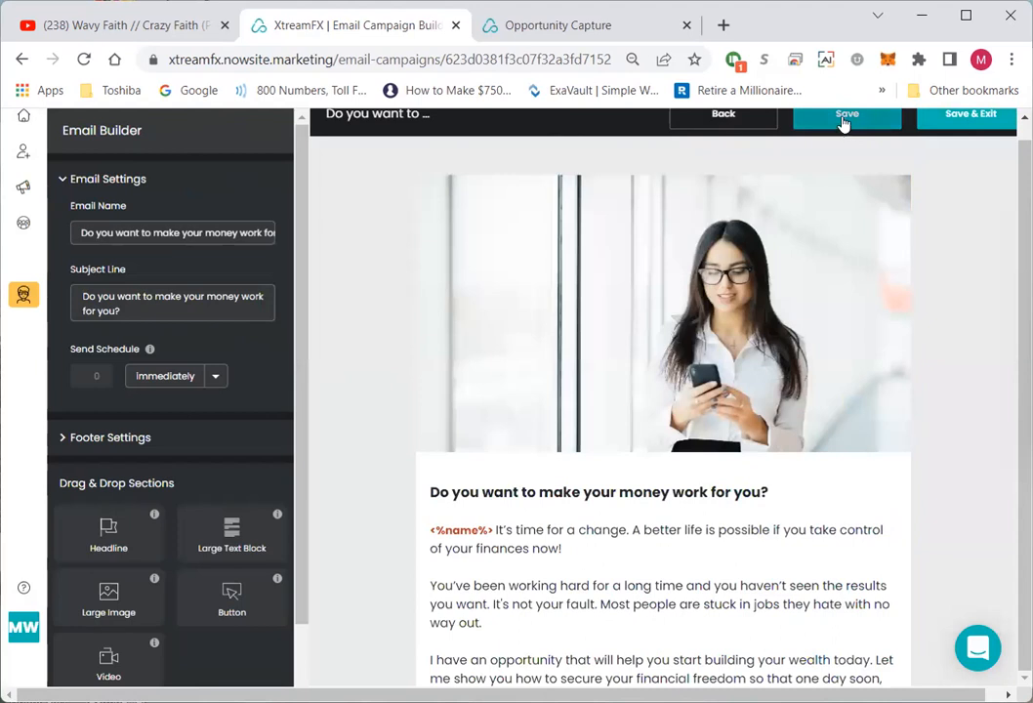
{"action": "left_click", "coordinate": [846, 117]}
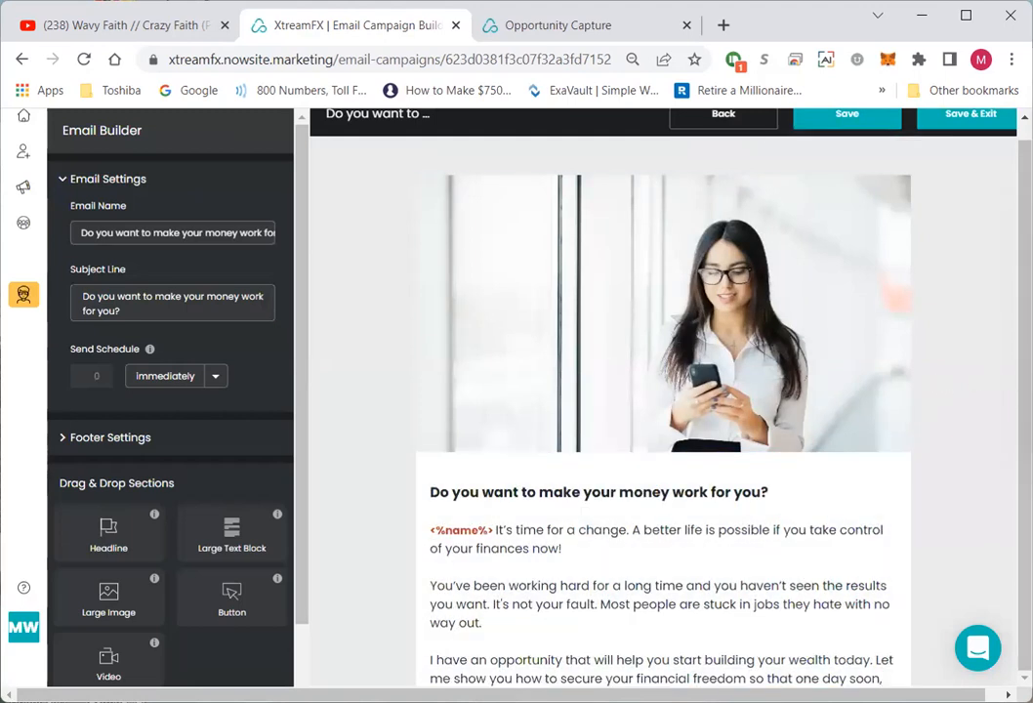
{"action": "scroll", "coordinate": [664, 391], "scroll_direction": "up", "scroll_amount": 1}
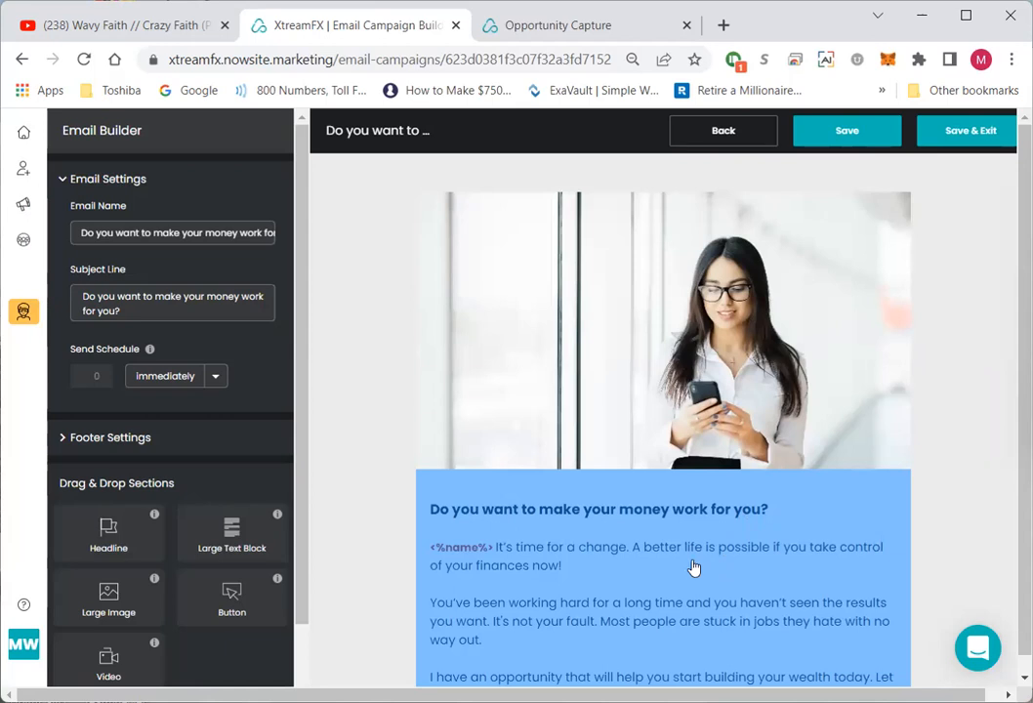
- Reopen the large text block's section settings, accept them as they are, and save the email again
{"action": "scroll", "coordinate": [628, 550], "scroll_direction": "down", "scroll_amount": 2}
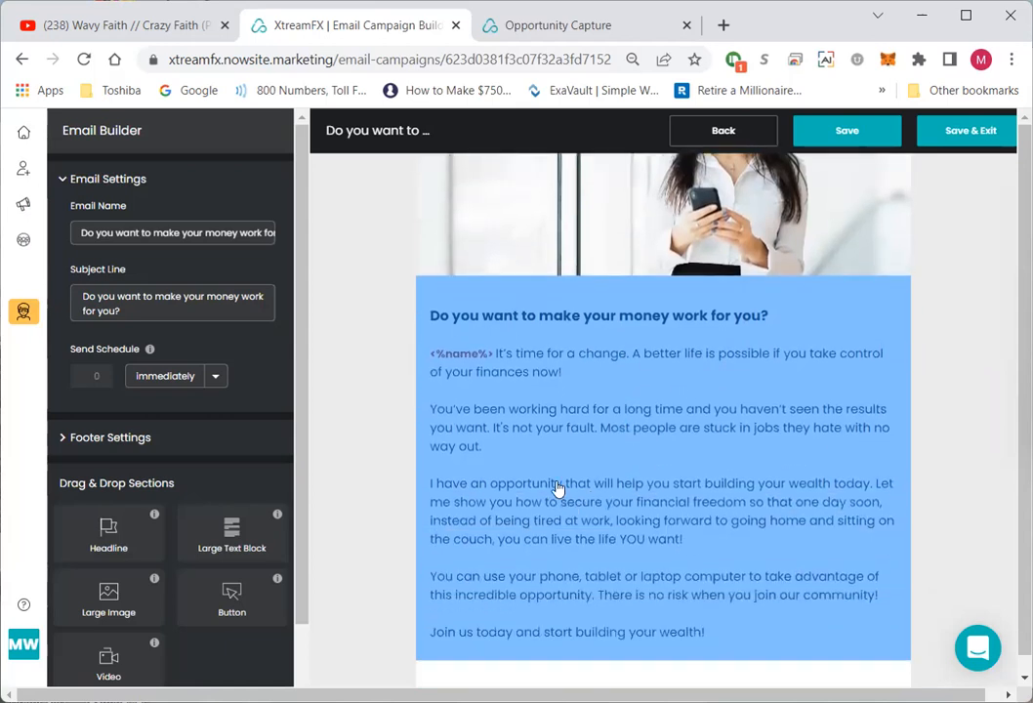
{"action": "left_click", "coordinate": [740, 371]}
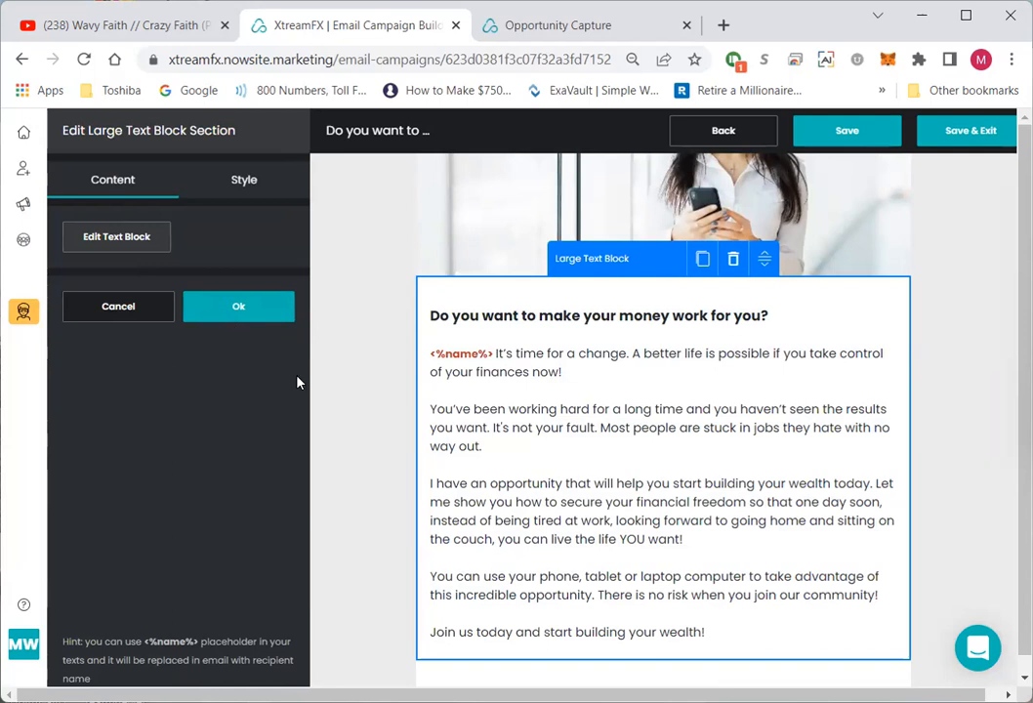
{"action": "left_click", "coordinate": [242, 309]}
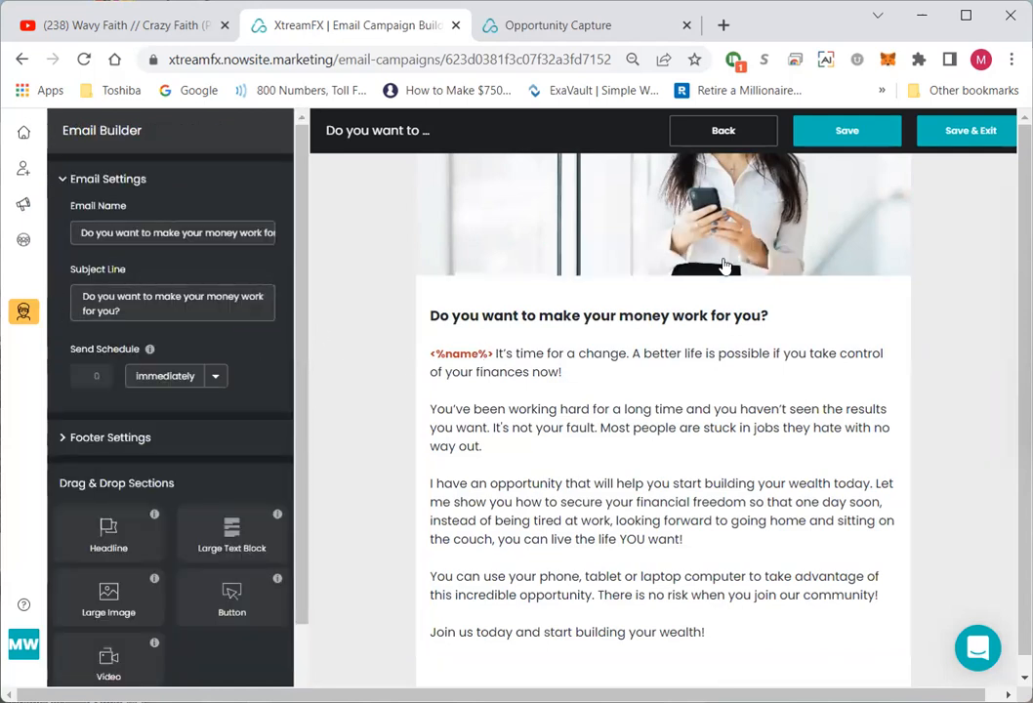
{"action": "left_click", "coordinate": [846, 131]}
- Open the settings of the Start Earning button section and check its button text and button URL
{"action": "scroll", "coordinate": [566, 457], "scroll_direction": "down", "scroll_amount": 4}
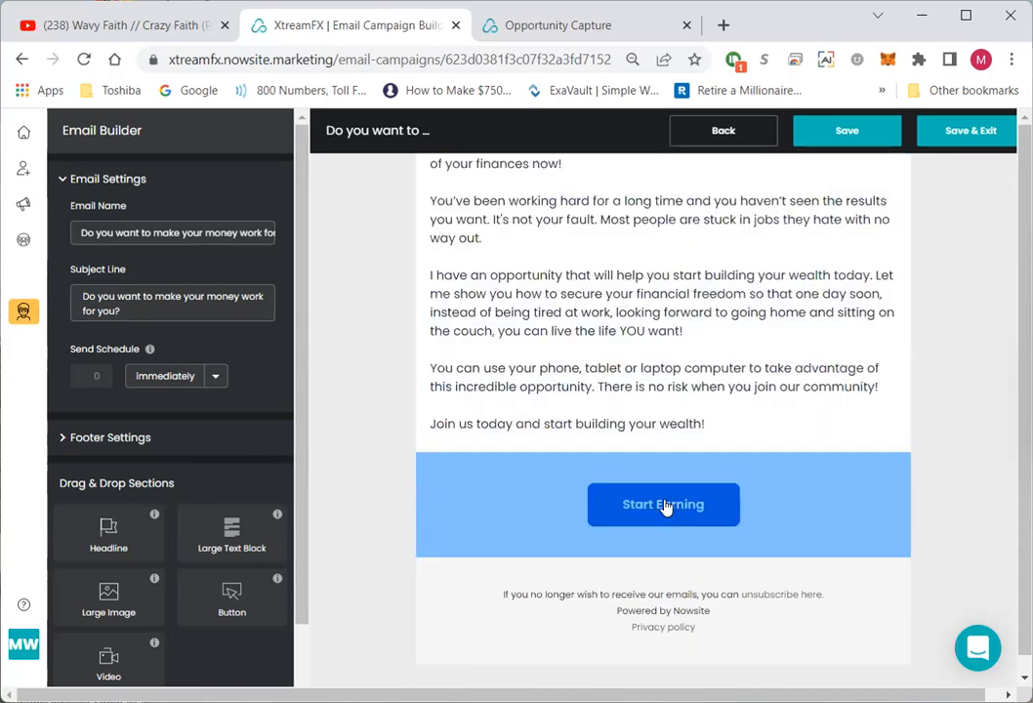
{"action": "left_click", "coordinate": [664, 506]}
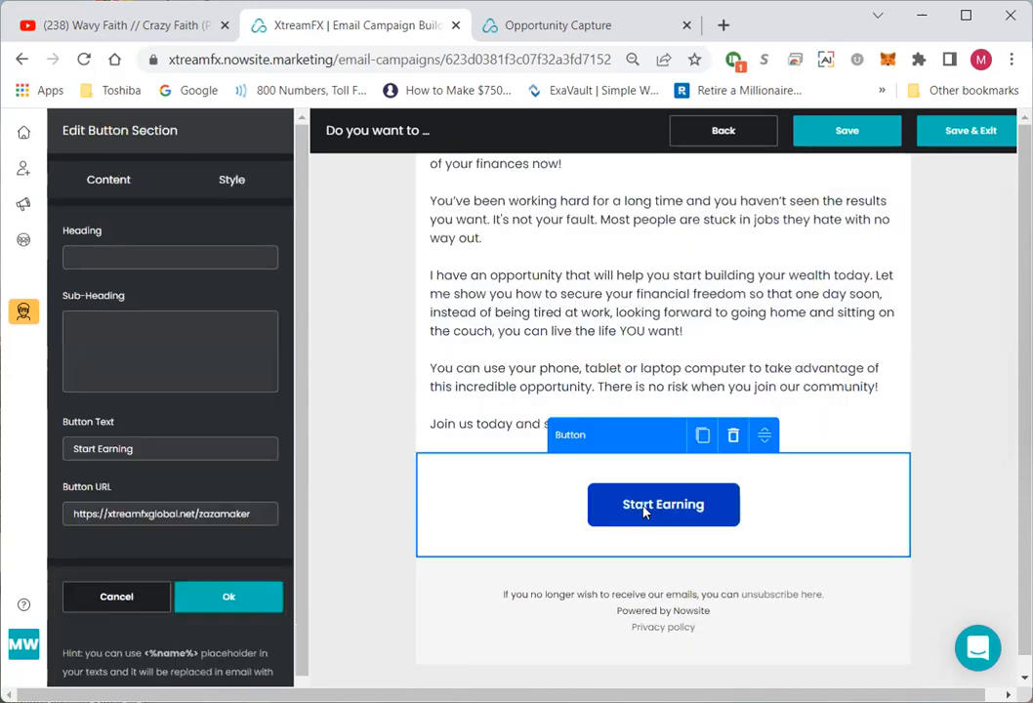
{"action": "left_click", "coordinate": [74, 514]}
{"action": "left_click_drag", "start_coordinate": [74, 513], "coordinate": [244, 509]}
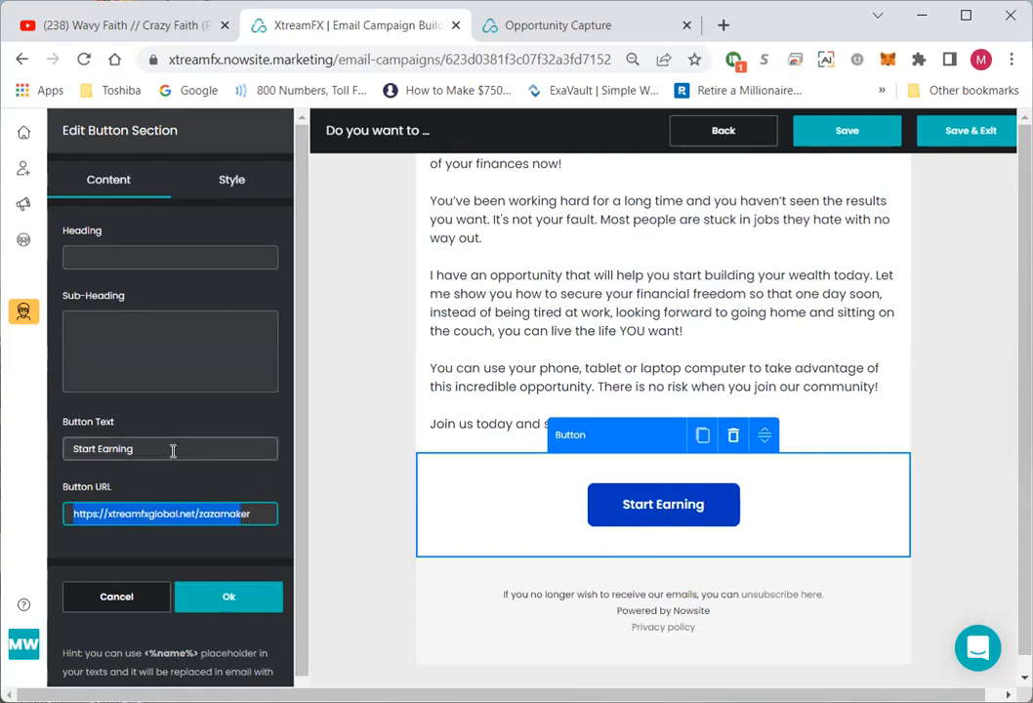
{"action": "left_click", "coordinate": [134, 450]}
{"action": "left_click_drag", "start_coordinate": [133, 450], "coordinate": [30, 454]}
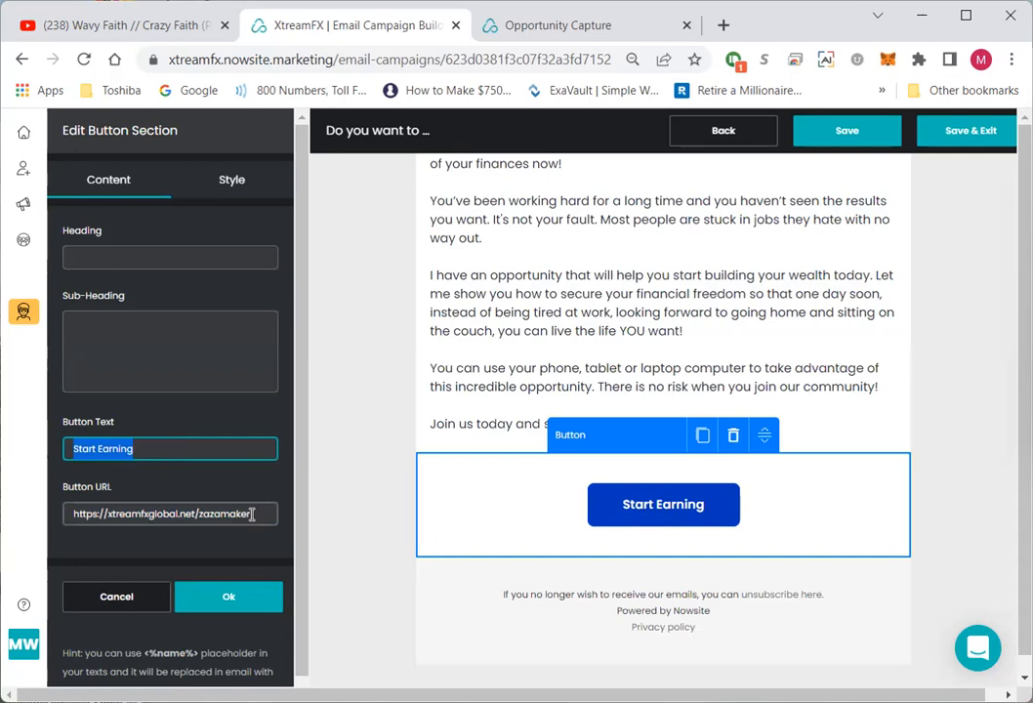
- Enter "I am not a robot" as the sub-heading of the Start Earning button section
{"action": "left_click", "coordinate": [150, 330]}
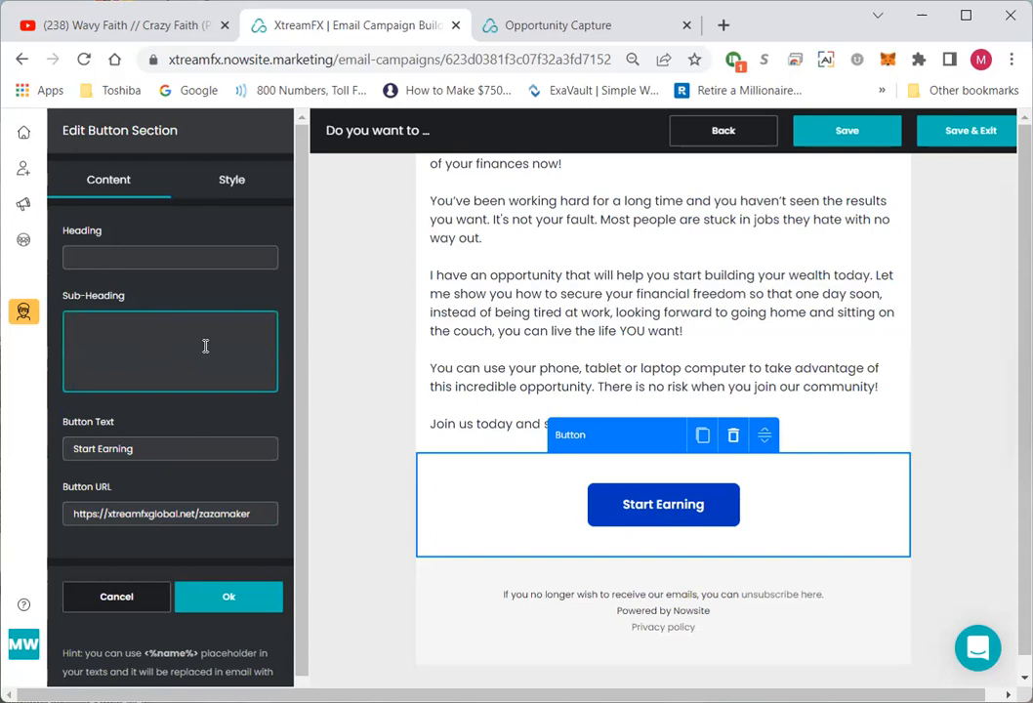
{"action": "type", "text": "I am no"}
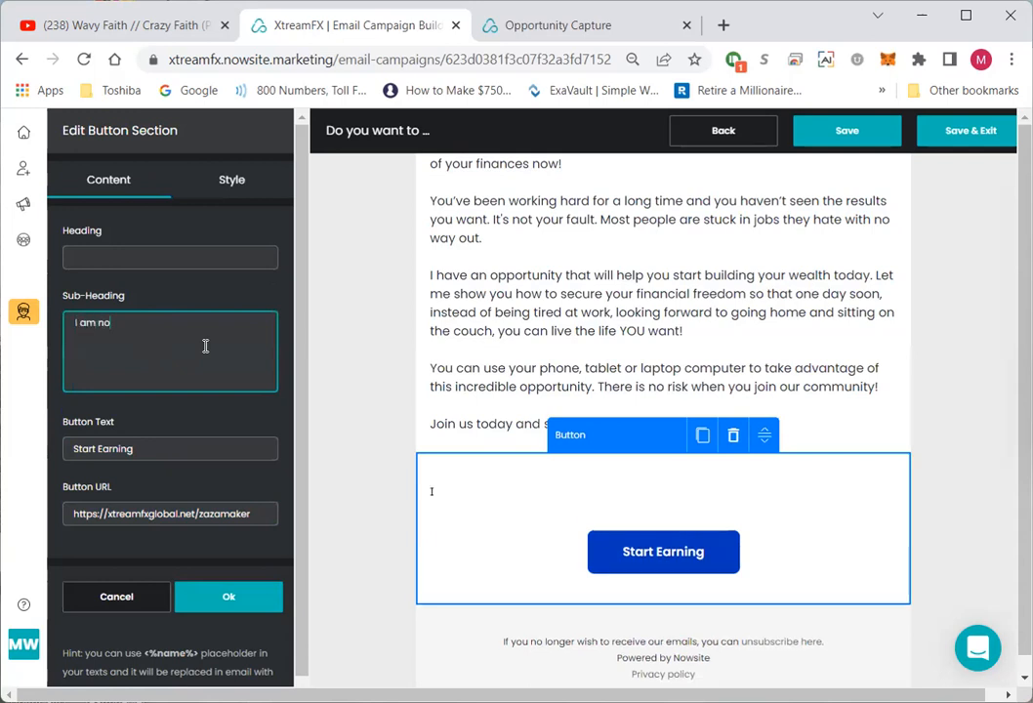
{"action": "type", "text": "t a robot"}
- Center the text alignment of the Start Earning button section, then discard the section's changes
{"action": "left_click", "coordinate": [236, 177]}
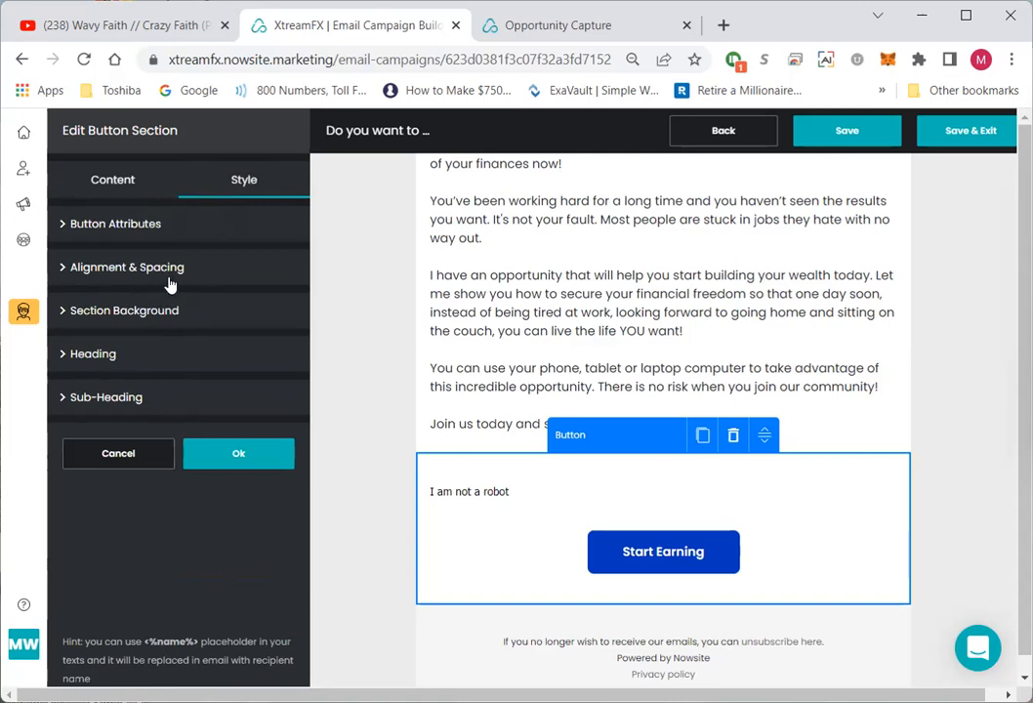
{"action": "left_click", "coordinate": [176, 268]}
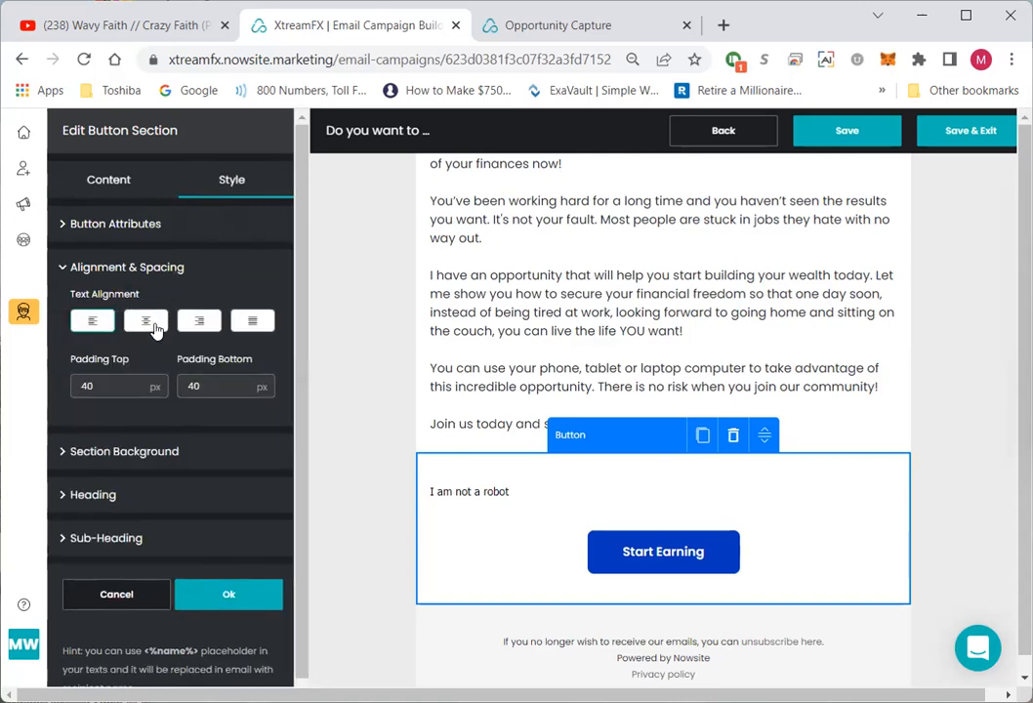
{"action": "left_click", "coordinate": [154, 327]}
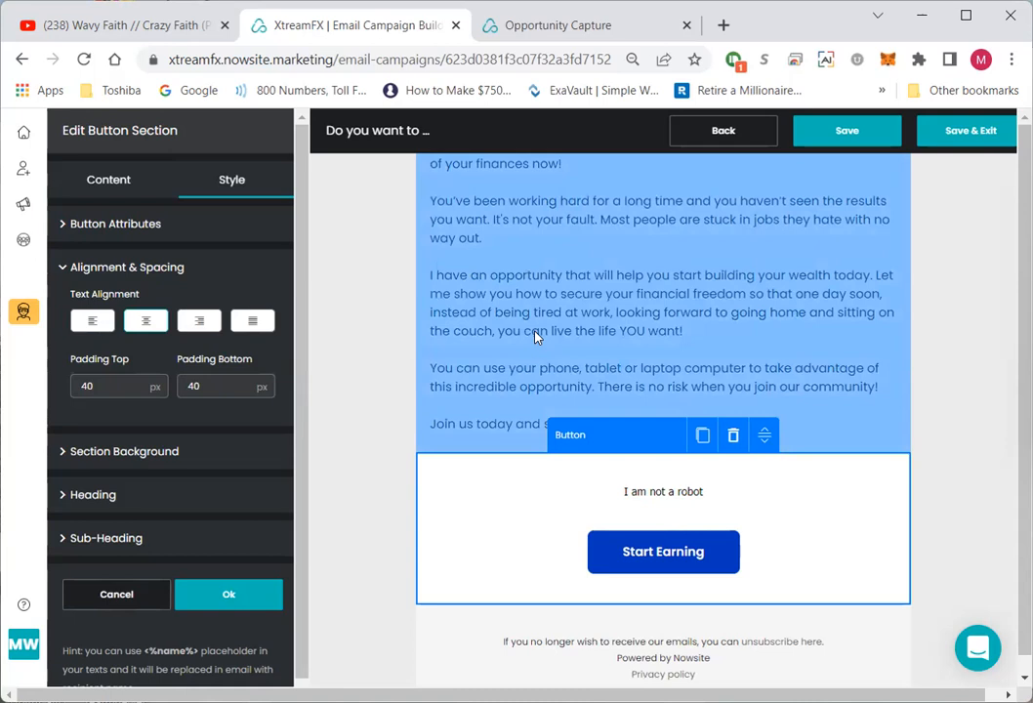
{"action": "left_click", "coordinate": [532, 336]}
{"action": "left_click", "coordinate": [572, 442]}
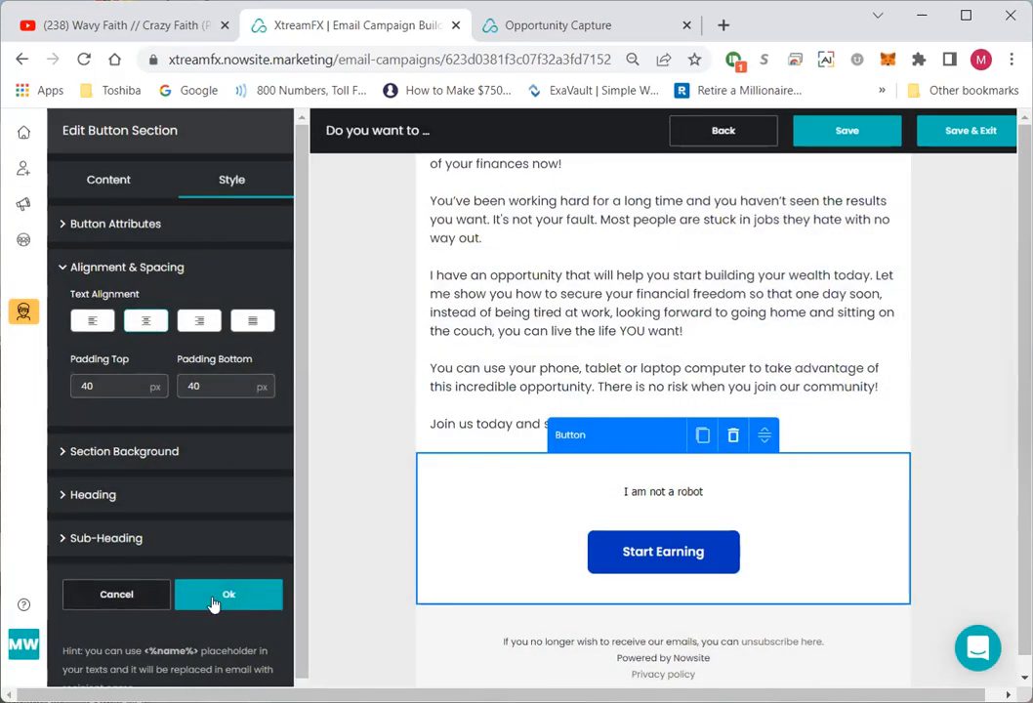
{"action": "left_click", "coordinate": [120, 602]}
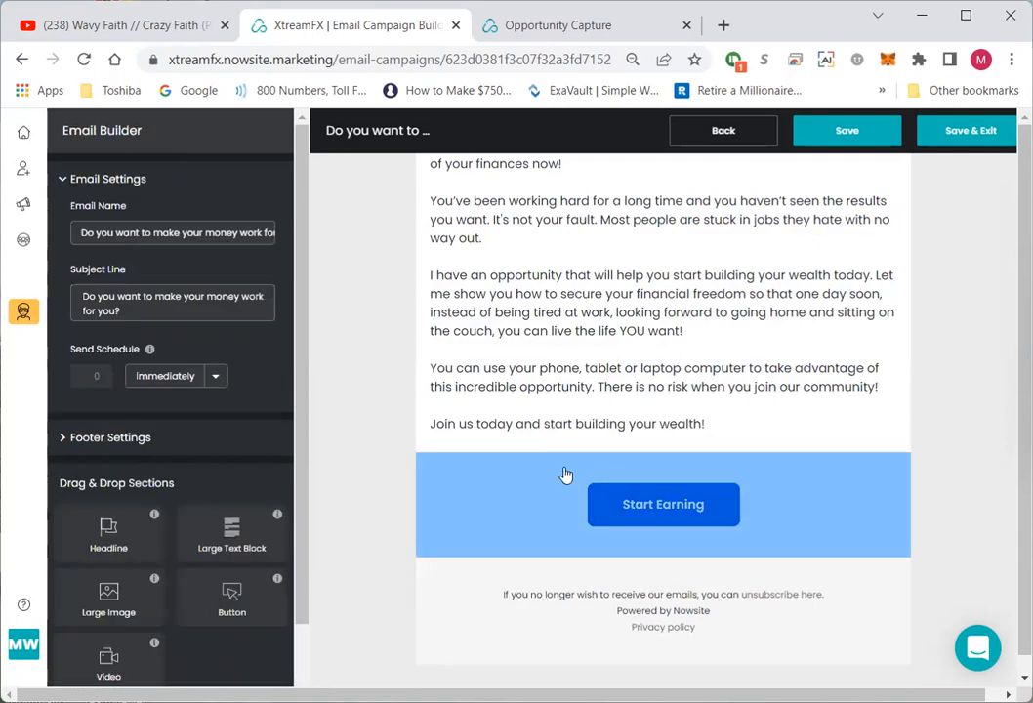
- Try adding a blank line after "Join us today and start building your wealth!" in the large text block, and discard the edit
{"action": "left_click", "coordinate": [607, 343]}
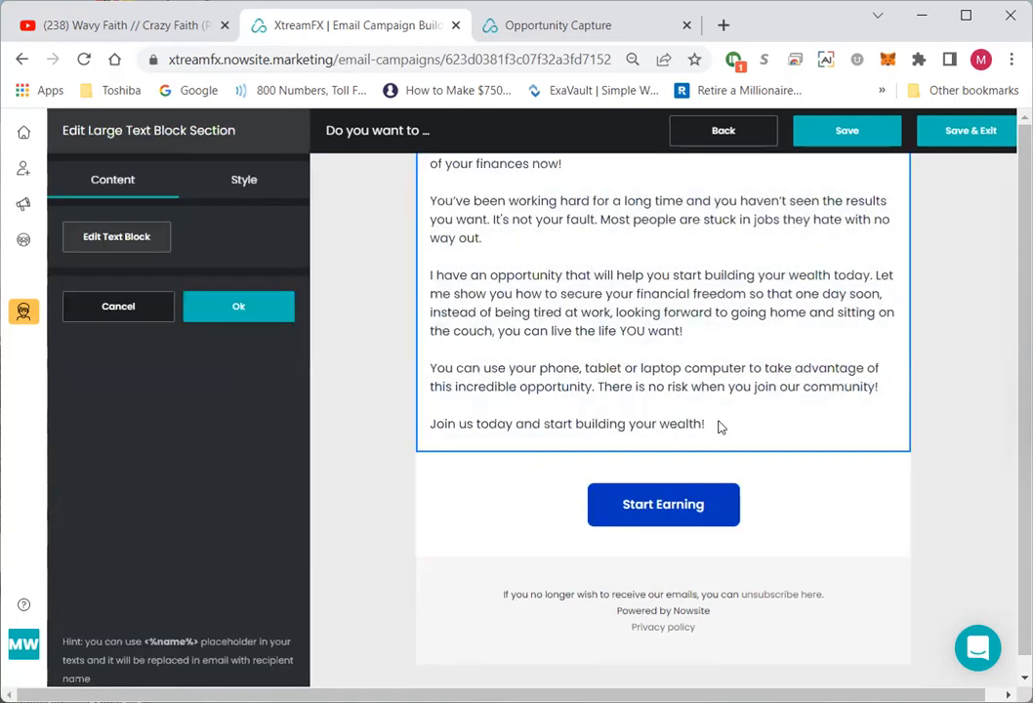
{"action": "left_click", "coordinate": [156, 239]}
{"action": "scroll", "coordinate": [657, 468], "scroll_direction": "down", "scroll_amount": 3}
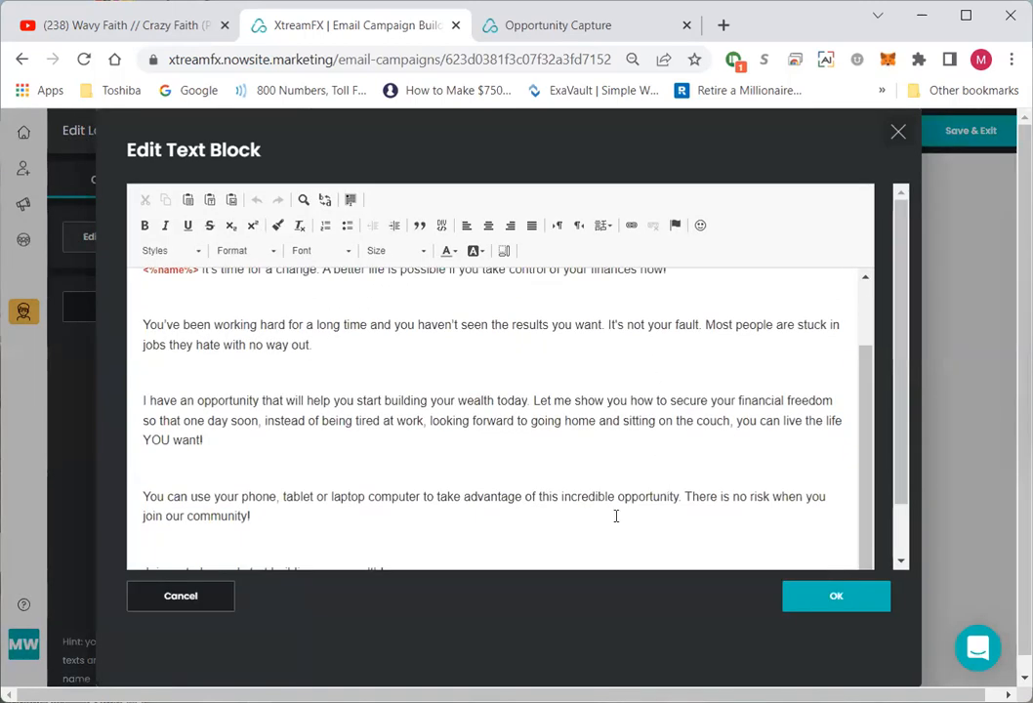
{"action": "scroll", "coordinate": [492, 510], "scroll_direction": "down", "scroll_amount": 1}
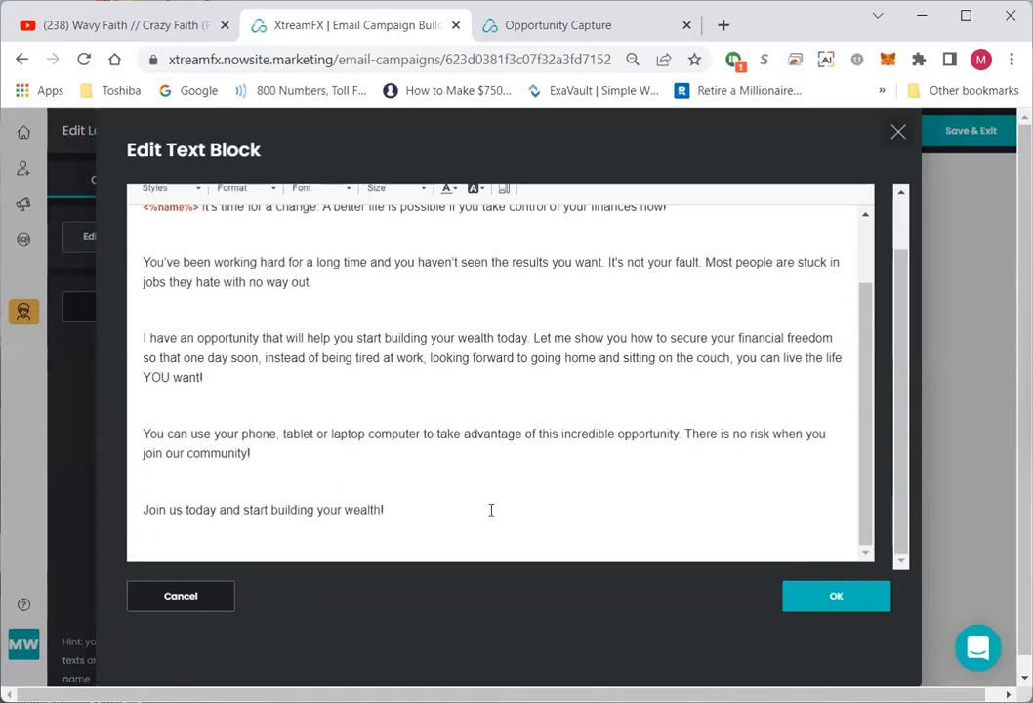
{"action": "key", "text": "Return"}
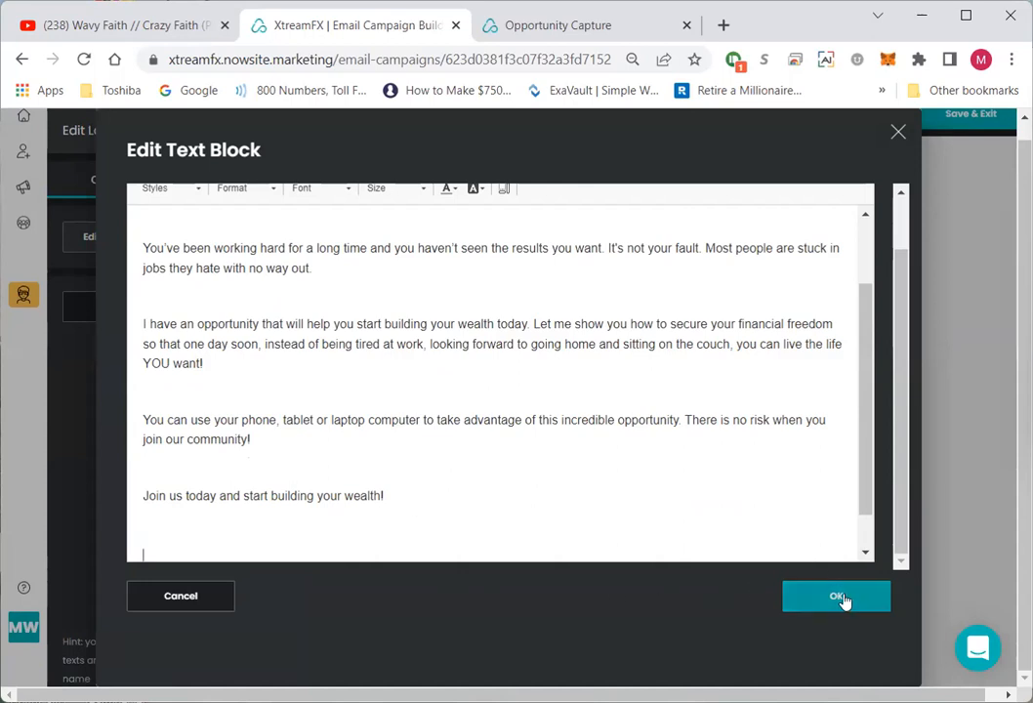
{"action": "scroll", "coordinate": [744, 357], "scroll_direction": "up", "scroll_amount": 2}
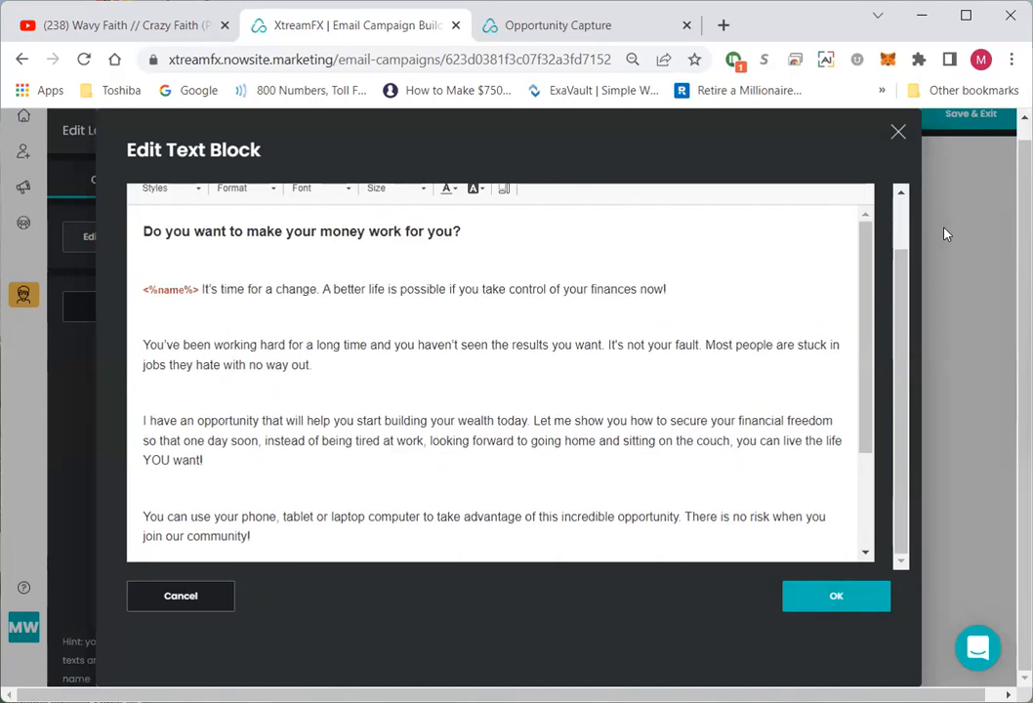
{"action": "scroll", "coordinate": [918, 225], "scroll_direction": "up", "scroll_amount": 1}
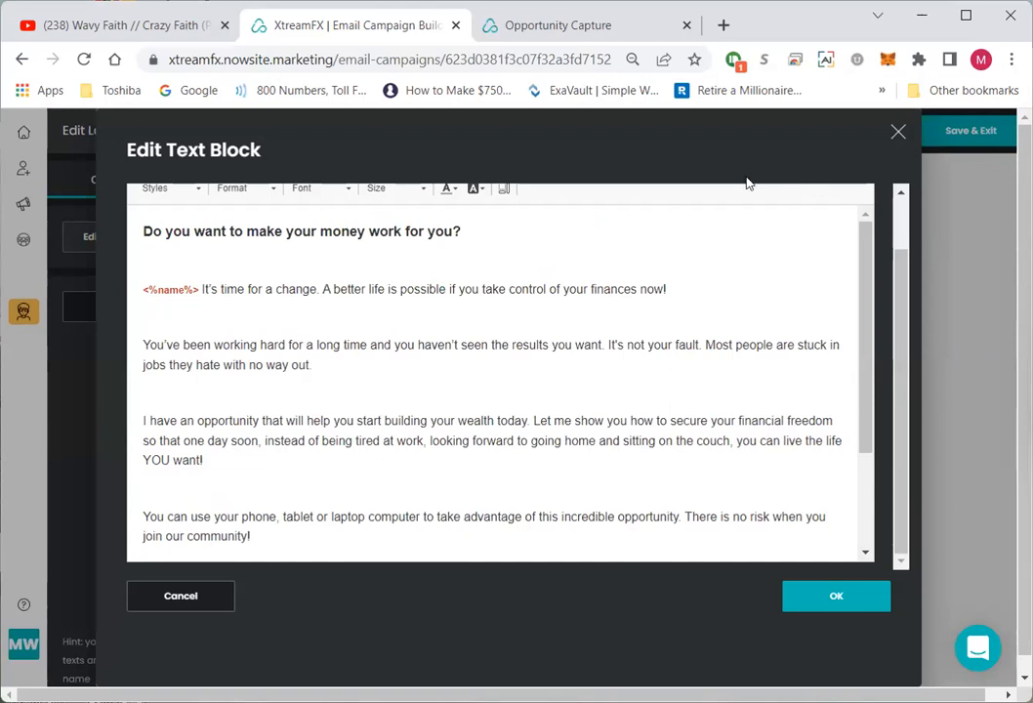
{"action": "scroll", "coordinate": [353, 433], "scroll_direction": "down", "scroll_amount": 3}
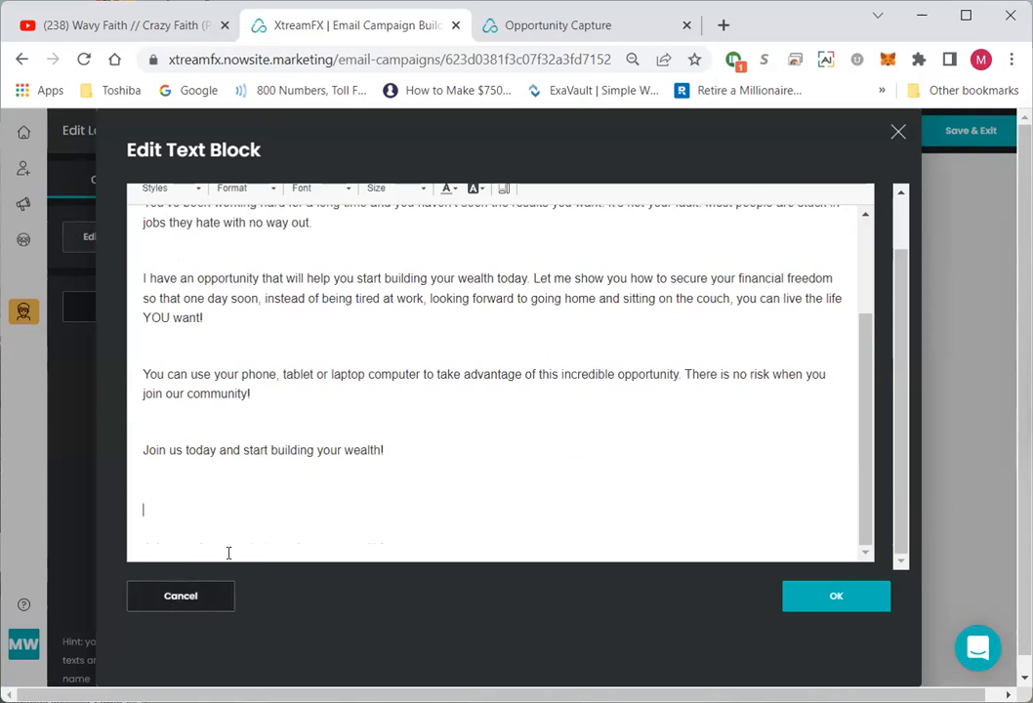
{"action": "left_click", "coordinate": [188, 599]}
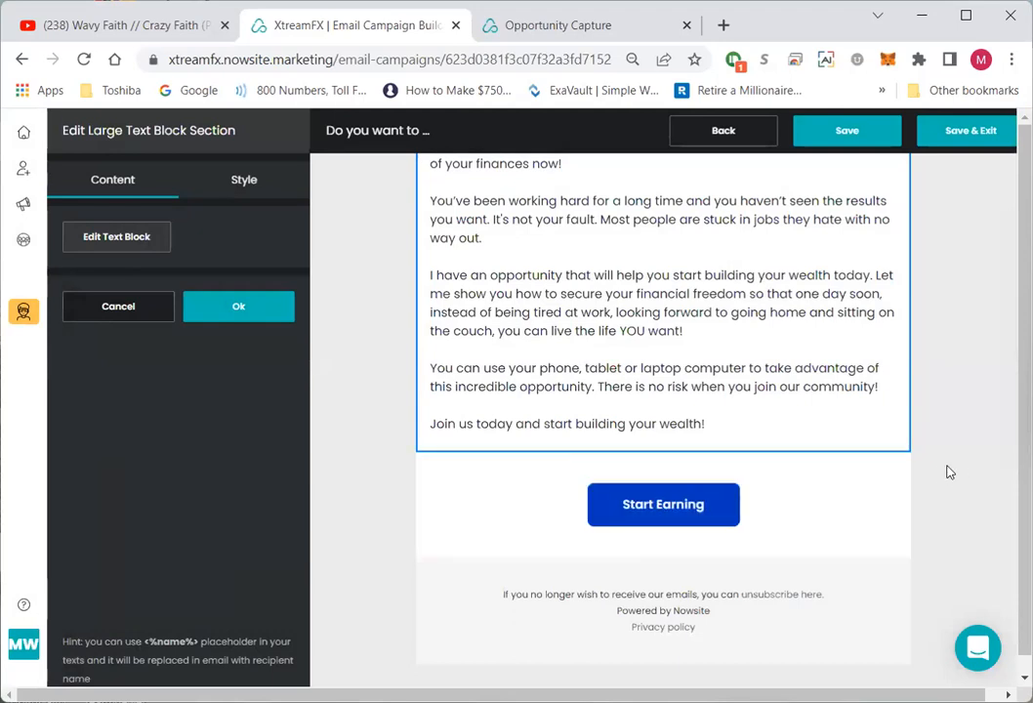
- Accept the large text block's section settings and save the email
{"action": "scroll", "coordinate": [937, 474], "scroll_direction": "up", "scroll_amount": 1}
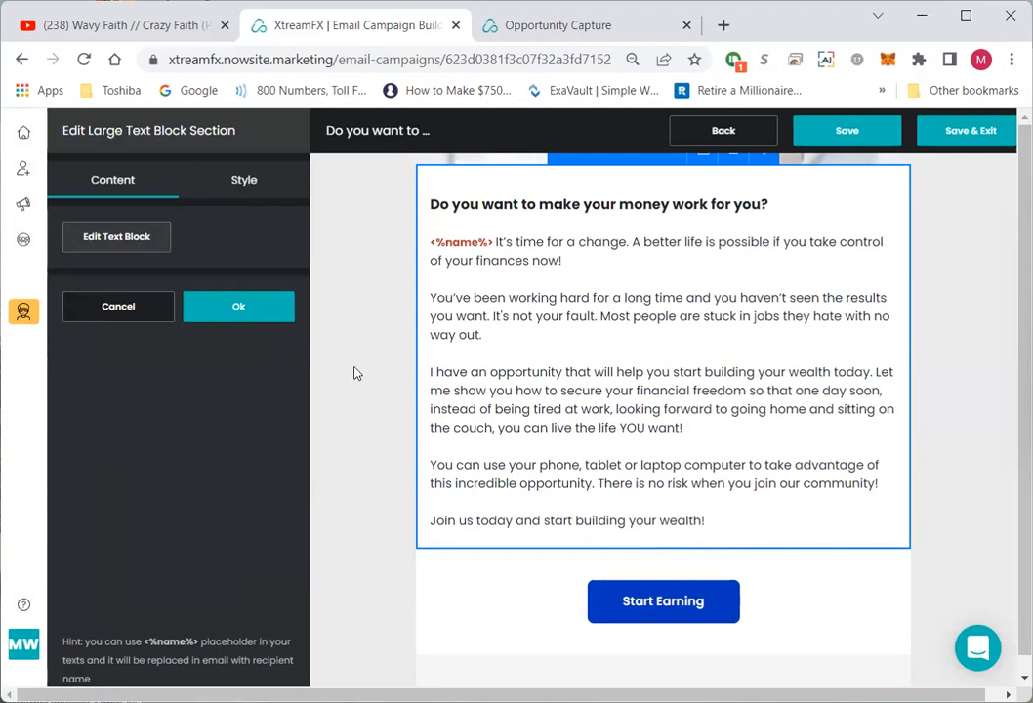
{"action": "left_click", "coordinate": [241, 312]}
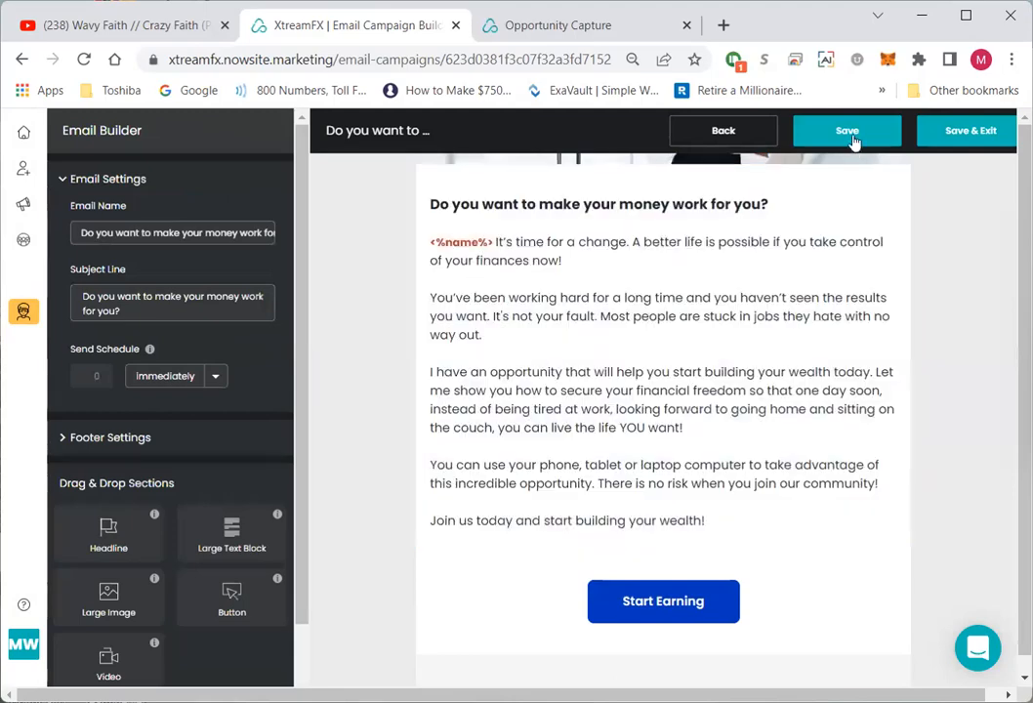
{"action": "left_click", "coordinate": [849, 132]}
- Leave the email builder for the Marketing area, open the account information, and log out of the account
{"action": "left_click", "coordinate": [86, 180]}
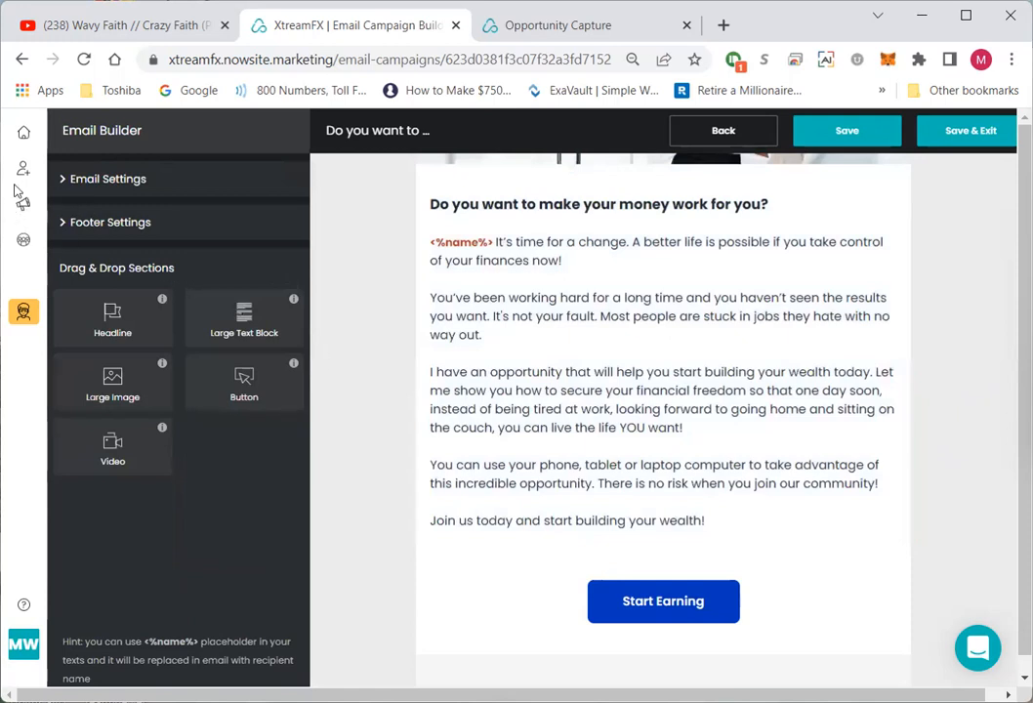
{"action": "left_click", "coordinate": [37, 209]}
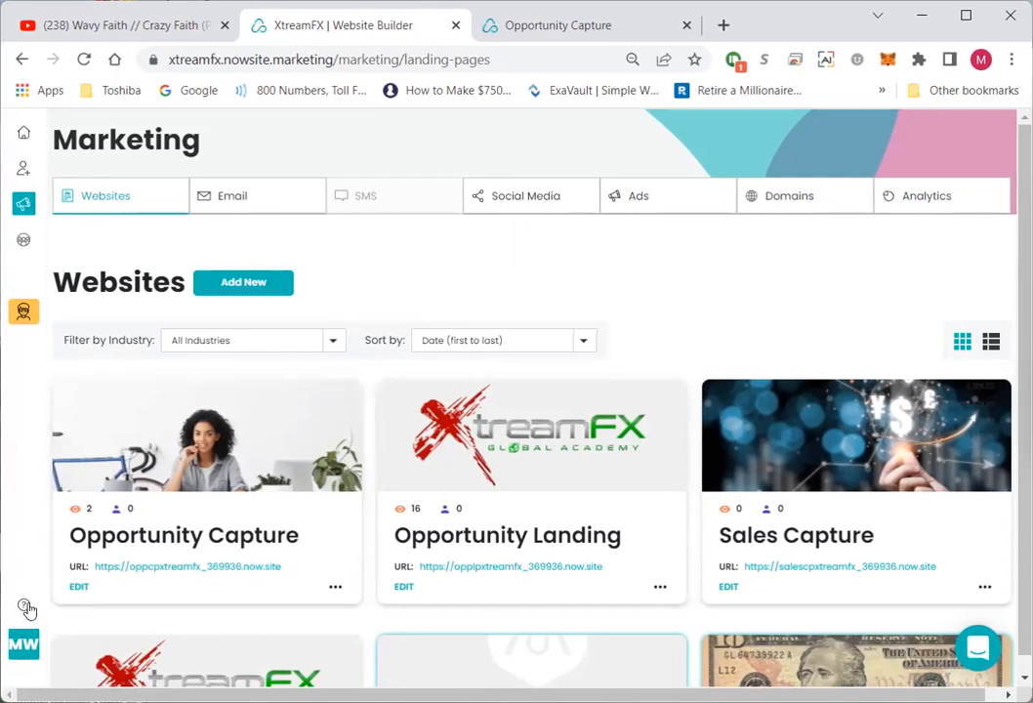
{"action": "left_click", "coordinate": [21, 650]}
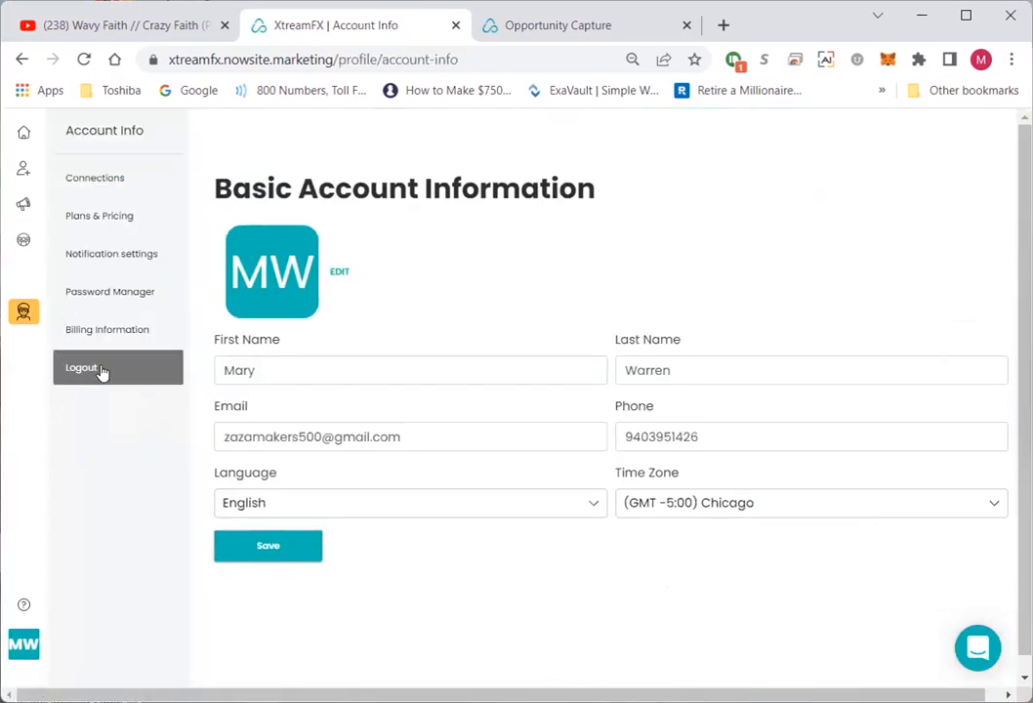
{"action": "left_click", "coordinate": [95, 371]}
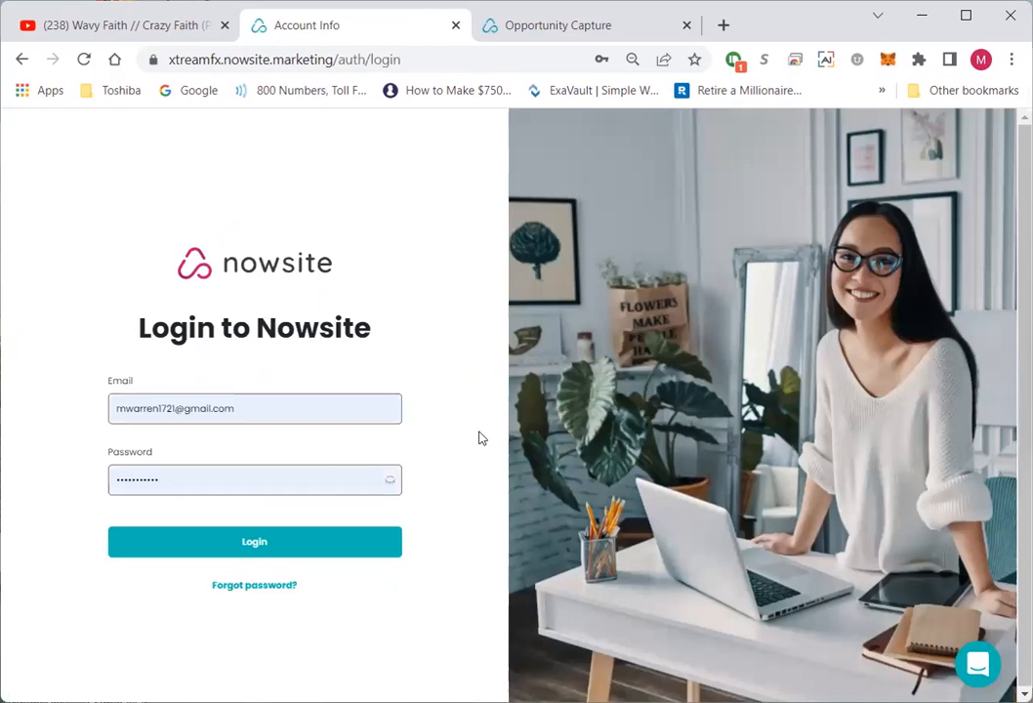
- Replace the login page address with nowsite.com in the browser address
{"action": "left_click", "coordinate": [438, 59]}
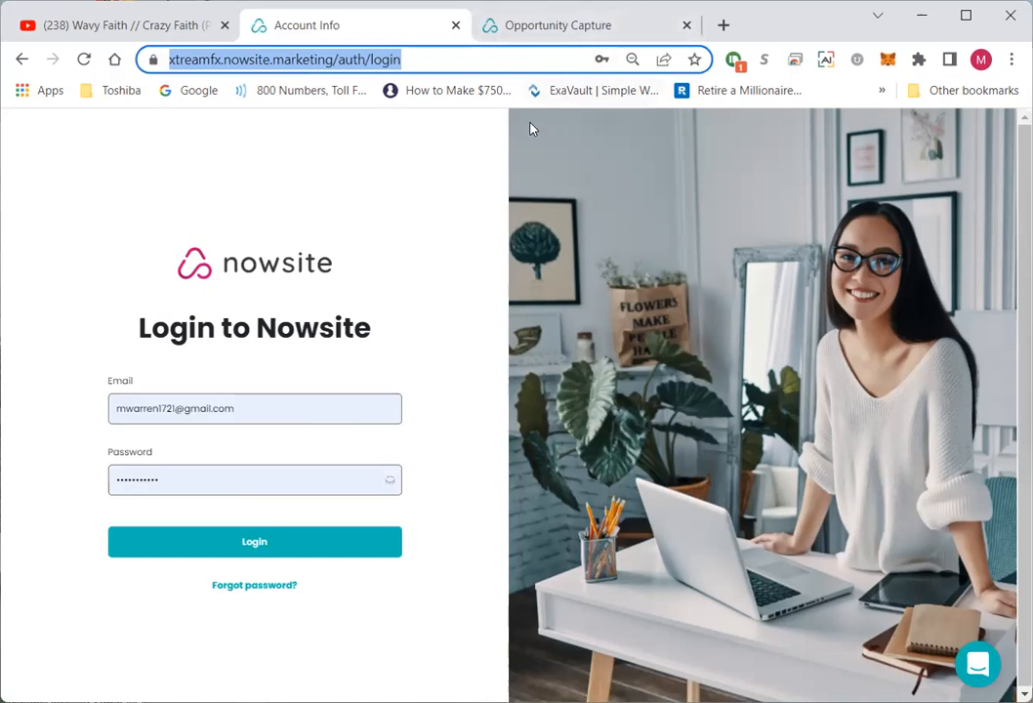
{"action": "left_click", "coordinate": [422, 60]}
{"action": "left_click_drag", "start_coordinate": [475, 62], "coordinate": [143, 60]}
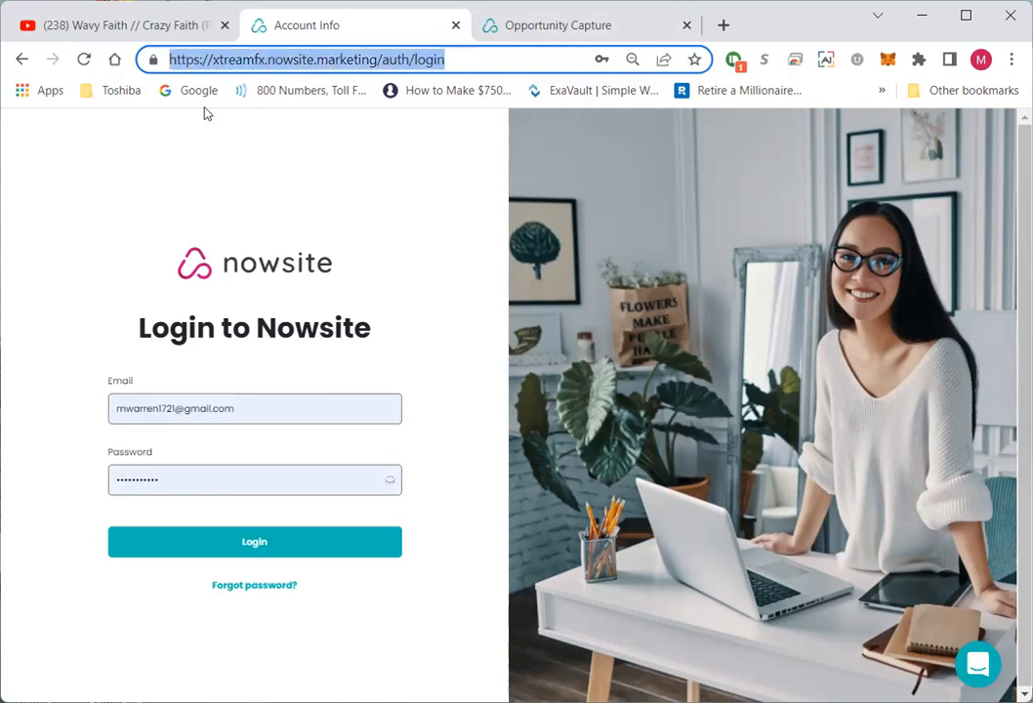
{"action": "type", "text": "now"}
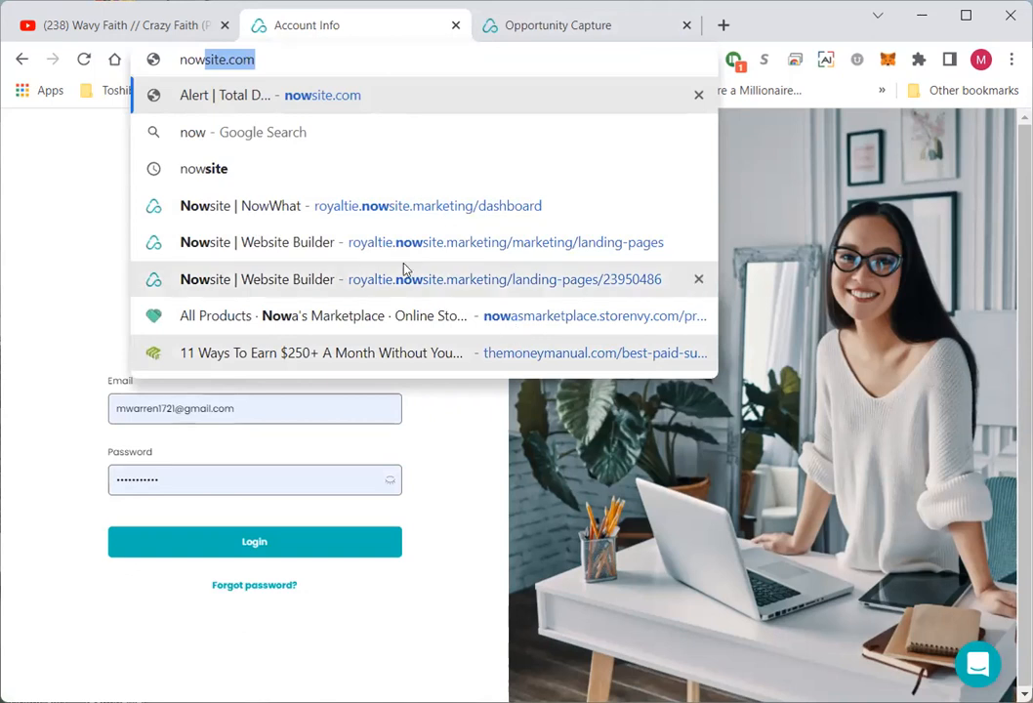
{"action": "left_click", "coordinate": [272, 60]}
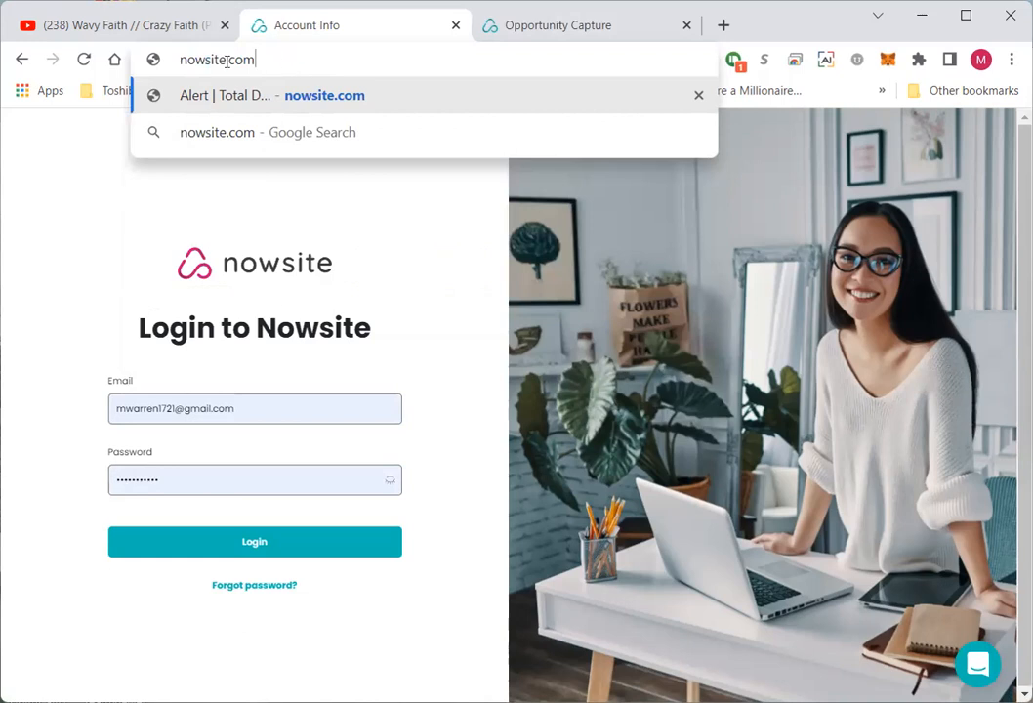
- Enter nowsite.marketing.com/ as the web address and shorten it to "nowsite.marketing."
{"action": "left_click_drag", "start_coordinate": [253, 60], "coordinate": [115, 62]}
{"action": "type", "text": "now"}
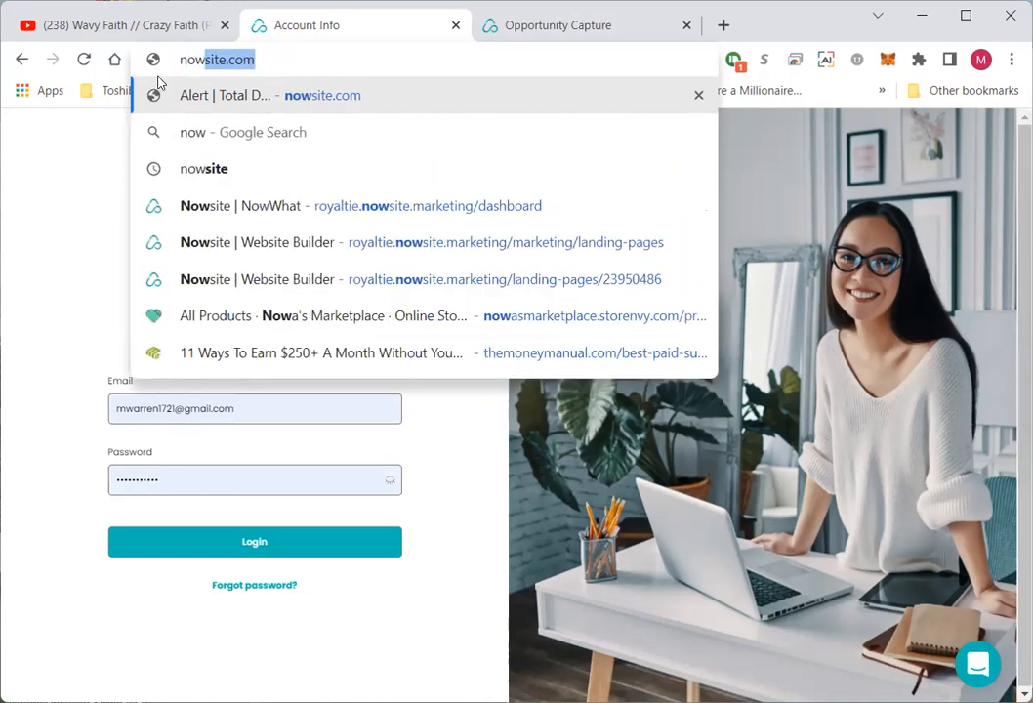
{"action": "type", "text": "sit"}
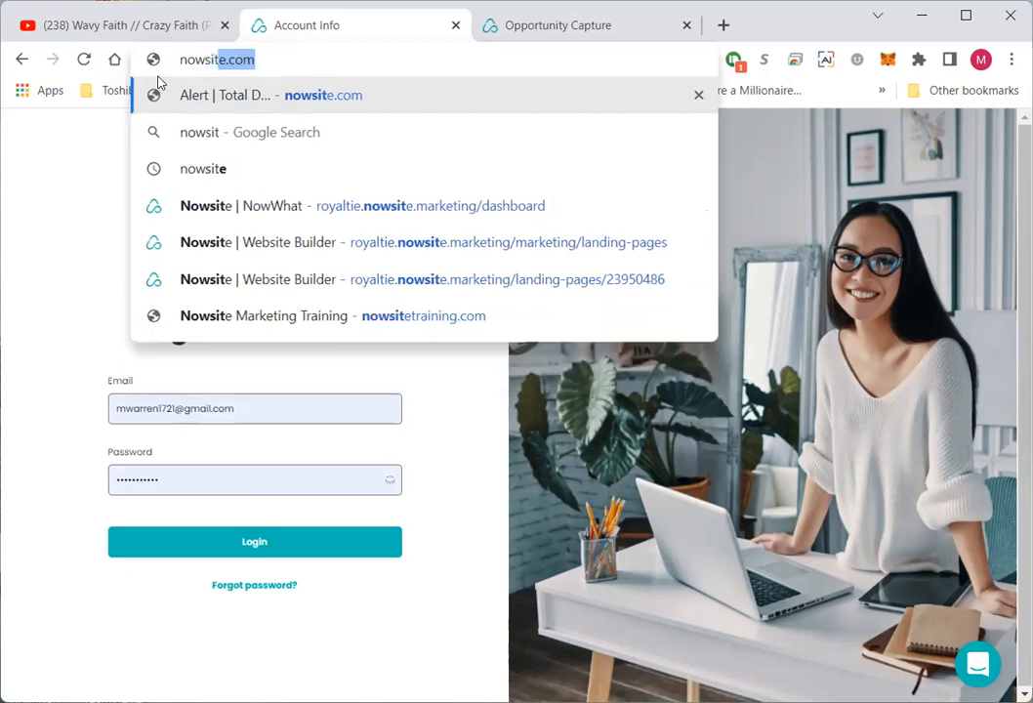
{"action": "type", "text": "e.m"}
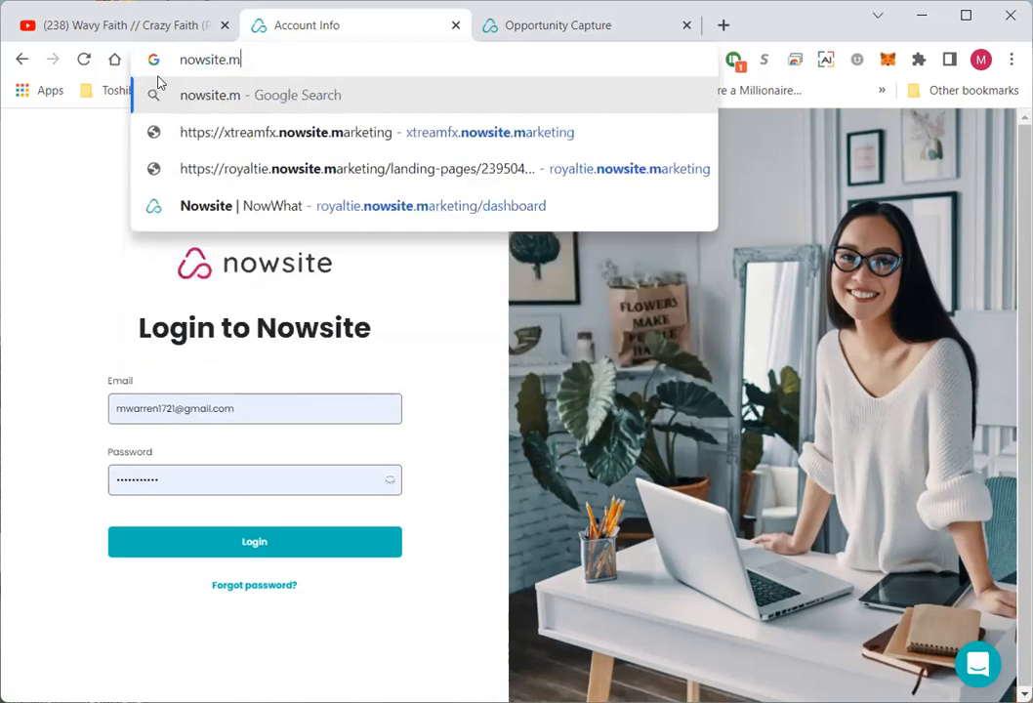
{"action": "type", "text": "arketing.com"}
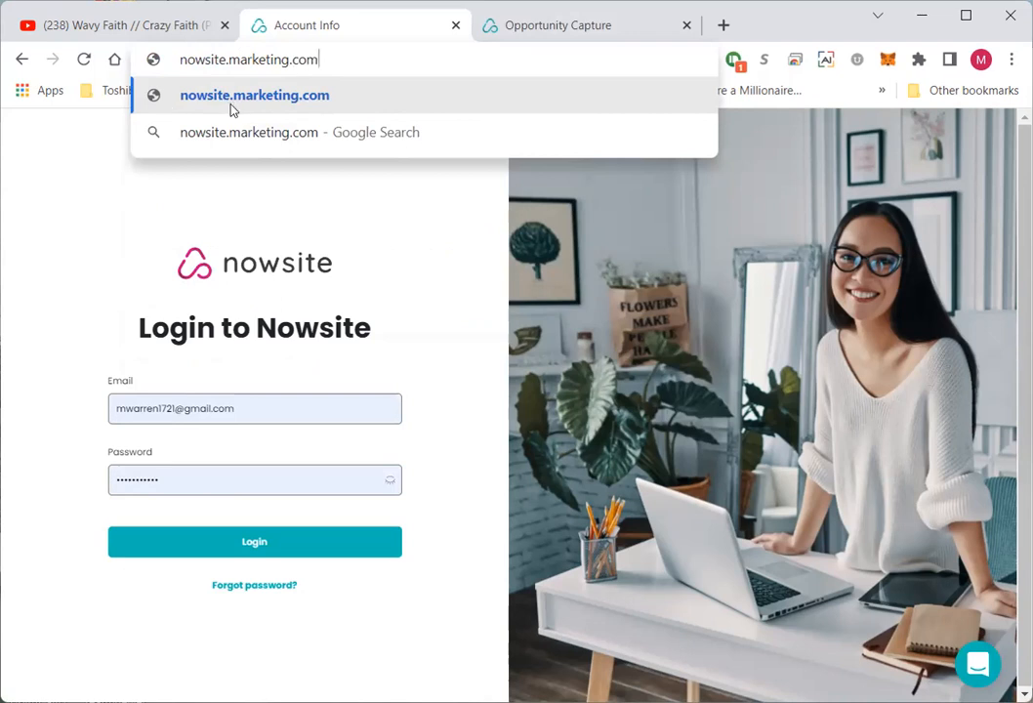
{"action": "type", "text": "/"}
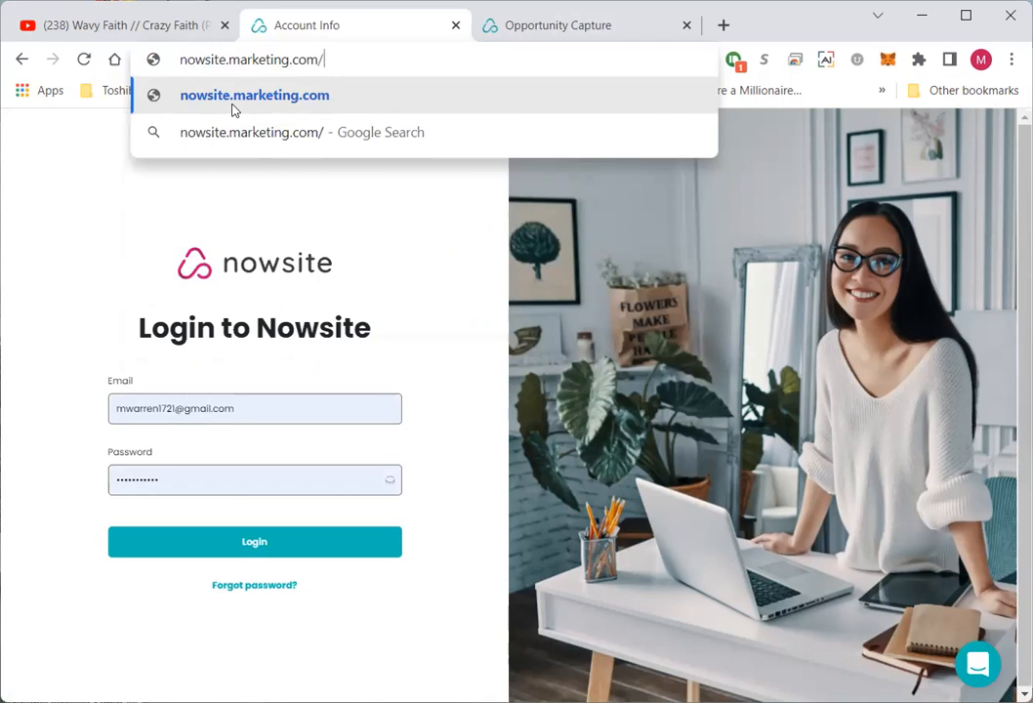
{"action": "key", "text": "BackSpace"}
{"action": "key", "text": "BackSpace"}
{"action": "key", "text": "BackSpace"}
{"action": "key", "text": "BackSpace"}
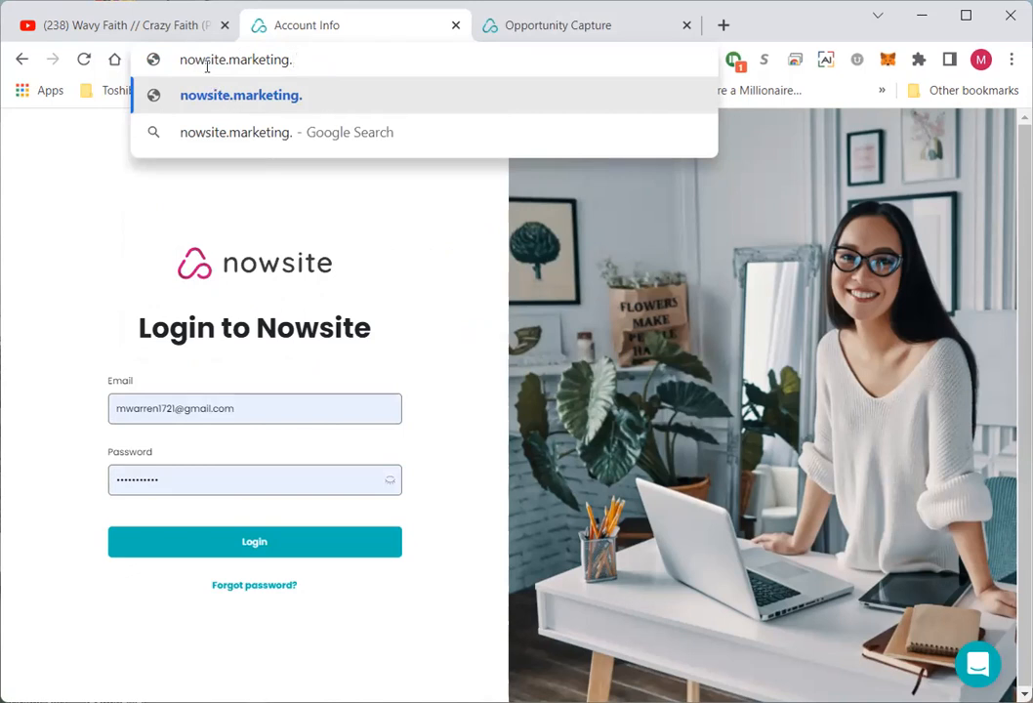
- Try inserting a dot after "now" in the nowsite.marketing address, and remove the insertion
{"action": "key", "text": "Left"}
{"action": "key", "text": "Left"}
{"action": "key", "text": "Left"}
{"action": "key", "text": "Left"}
{"action": "key", "text": "Left"}
{"action": "key", "text": "Left"}
{"action": "key", "text": "Left"}
{"action": "key", "text": "Left"}
{"action": "key", "text": "Left"}
{"action": "key", "text": "Left"}
{"action": "key", "text": "Left"}
{"action": "key", "text": "Left"}
{"action": "key", "text": "Left"}
{"action": "key", "text": "Left"}
{"action": "key", "text": "Left"}
{"action": "key", "text": "Left"}
{"action": "type", "text": "."}
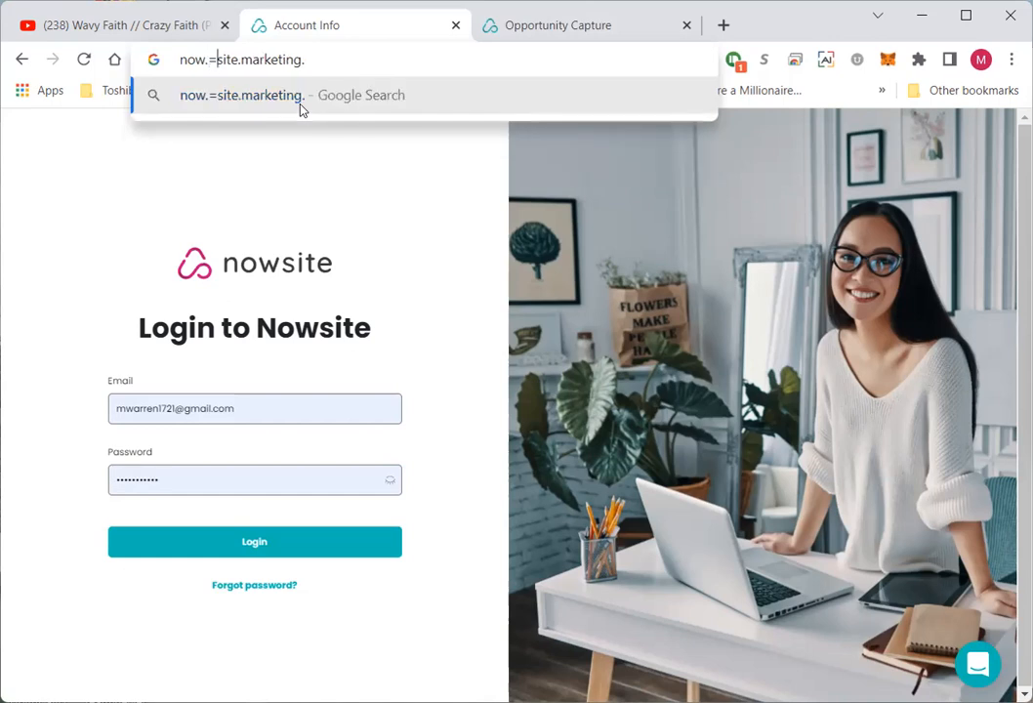
{"action": "key", "text": "BackSpace"}
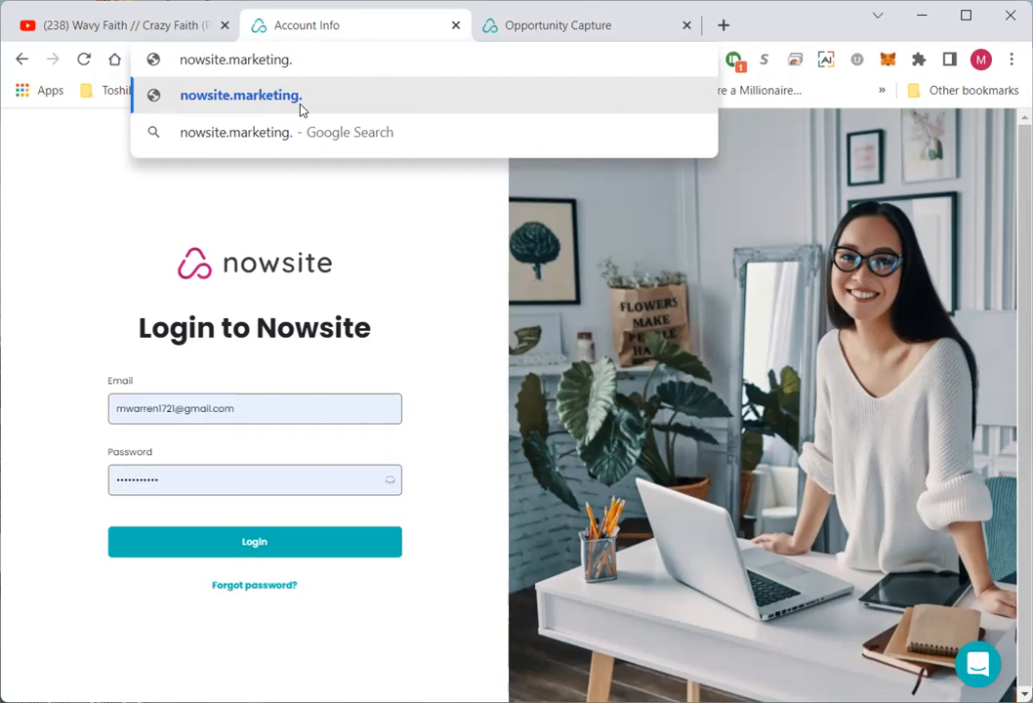
{"action": "key", "text": "Right"}
{"action": "key", "text": "Right"}
{"action": "key", "text": "Right"}
{"action": "key", "text": "Right"}
{"action": "key", "text": "Right"}
{"action": "key", "text": "Right"}
{"action": "key", "text": "Right"}
{"action": "key", "text": "Right"}
{"action": "key", "text": "Right"}
{"action": "key", "text": "Right"}
{"action": "key", "text": "Right"}
{"action": "key", "text": "Right"}
{"action": "key", "text": "Right"}
{"action": "key", "text": "Right"}
{"action": "key", "text": "Right"}
- Replace the address with one starting with "xtre", and clear the entry
{"action": "left_click_drag", "start_coordinate": [291, 58], "coordinate": [148, 57]}
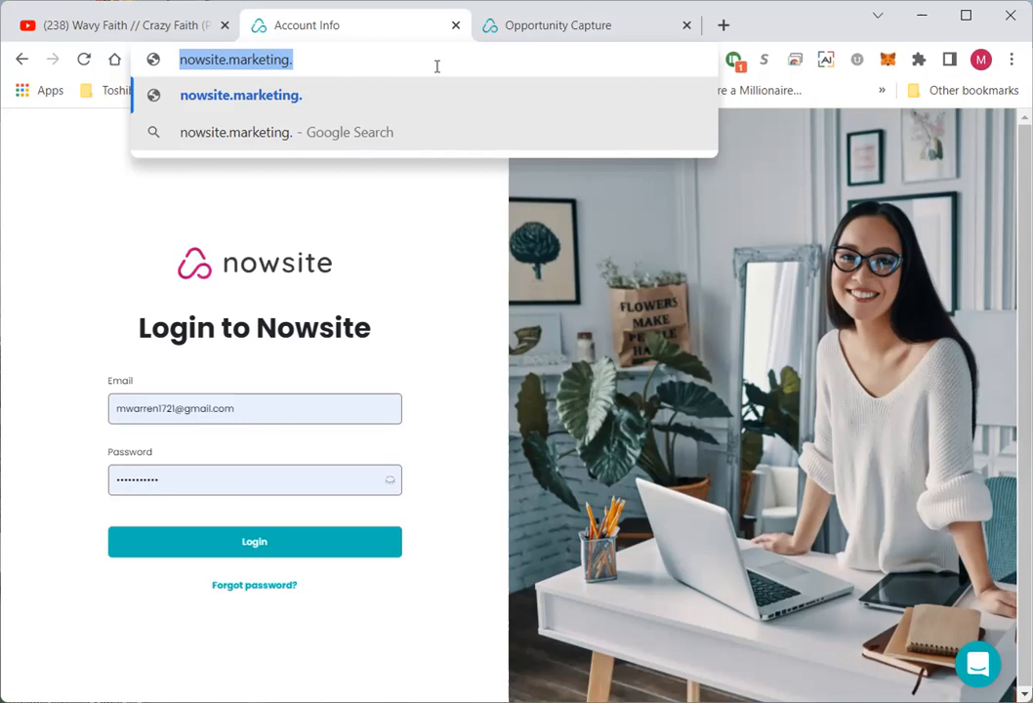
{"action": "type", "text": "s"}
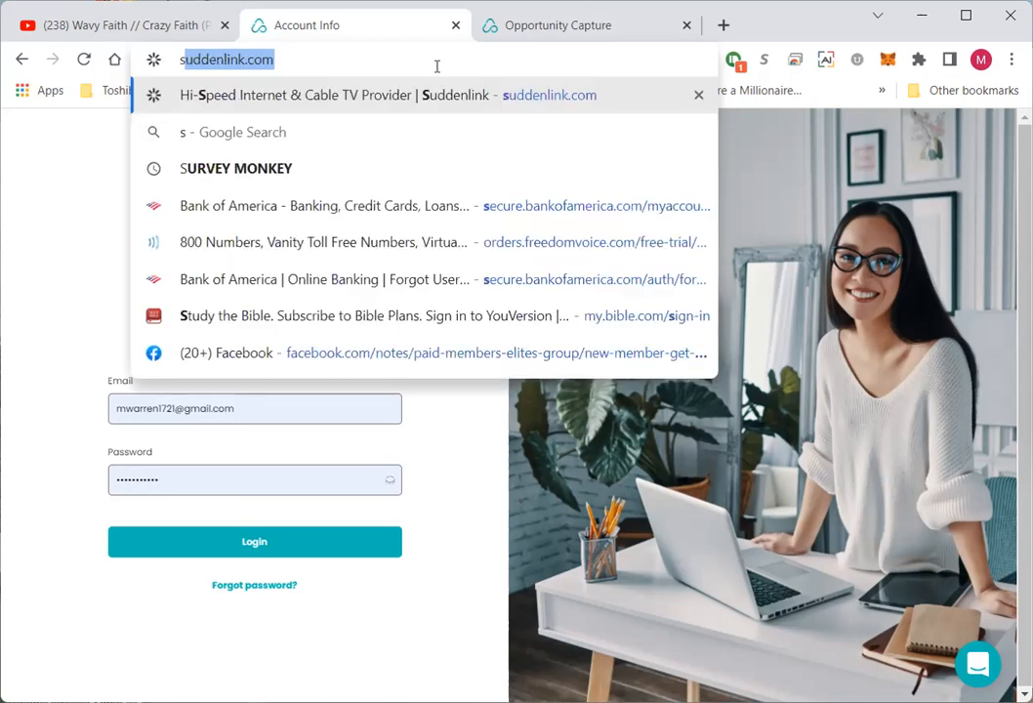
{"action": "key", "text": "BackSpace"}
{"action": "key", "text": "BackSpace"}
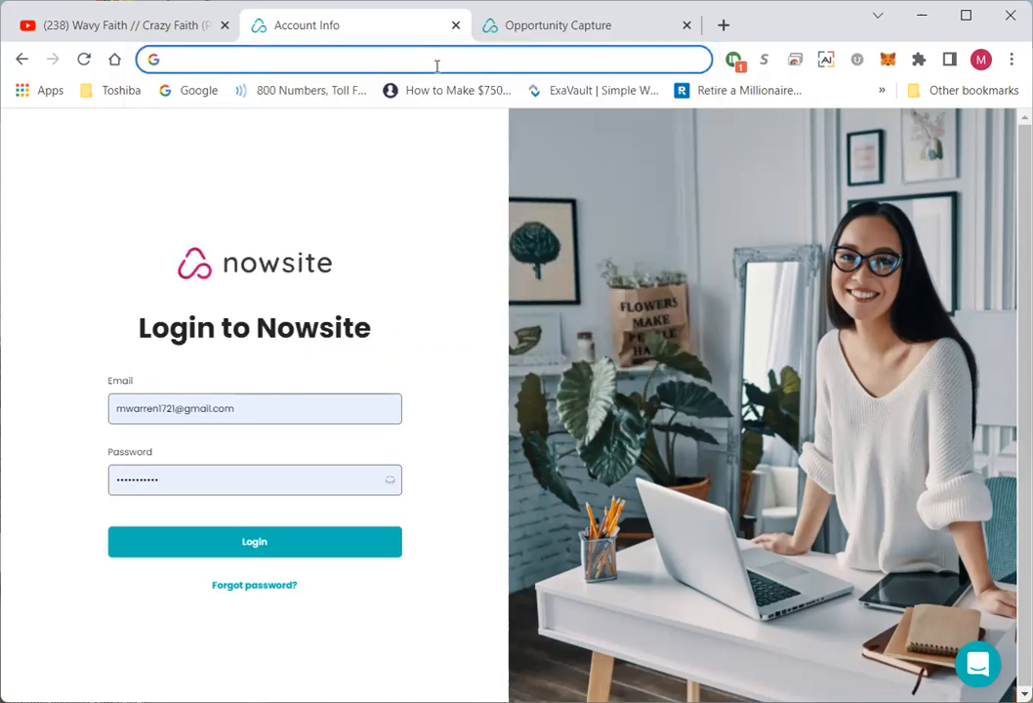
{"action": "type", "text": "xtre"}
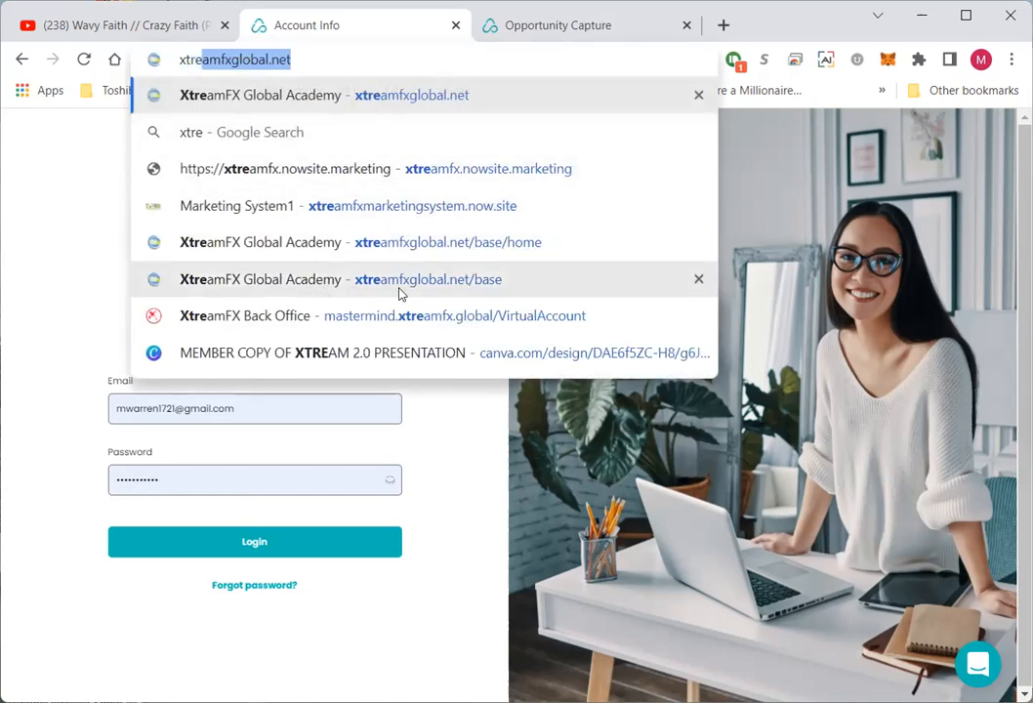
{"action": "left_click", "coordinate": [330, 59]}
{"action": "key", "text": "BackSpace"}
{"action": "key", "text": "BackSpace"}
{"action": "key", "text": "BackSpace"}
{"action": "key", "text": "BackSpace"}
{"action": "key", "text": "BackSpace"}
{"action": "key", "text": "BackSpace"}
{"action": "key", "text": "BackSpace"}
{"action": "key", "text": "BackSpace"}
{"action": "key", "text": "BackSpace"}
{"action": "key", "text": "BackSpace"}
{"action": "key", "text": "BackSpace"}
{"action": "key", "text": "BackSpace"}
{"action": "key", "text": "BackSpace"}
{"action": "key", "text": "BackSpace"}
{"action": "key", "text": "BackSpace"}
{"action": "key", "text": "BackSpace"}
{"action": "key", "text": "BackSpace"}
{"action": "key", "text": "BackSpace"}
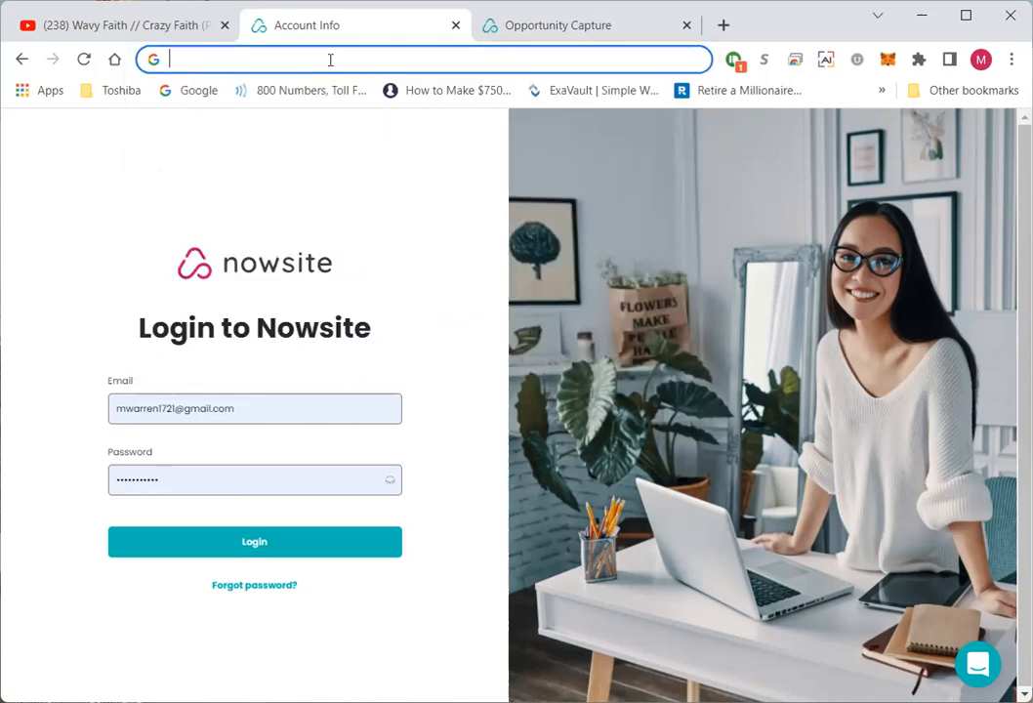
- Try entering ztream.now as the web address, and clear the entry
{"action": "key", "text": "Escape"}
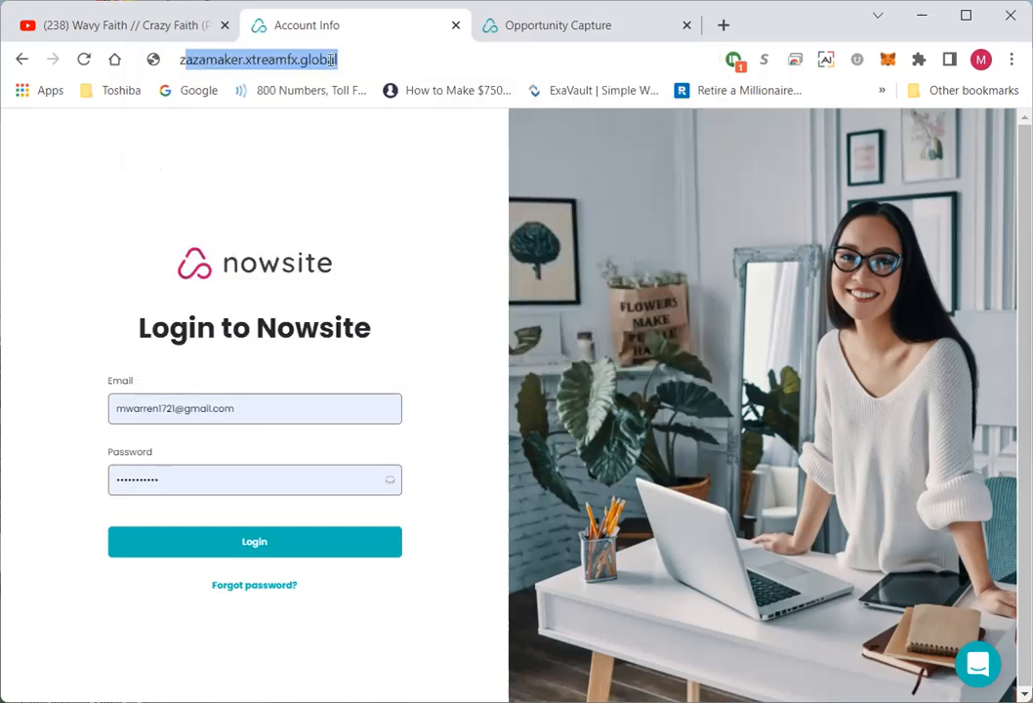
{"action": "type", "text": "ztream"}
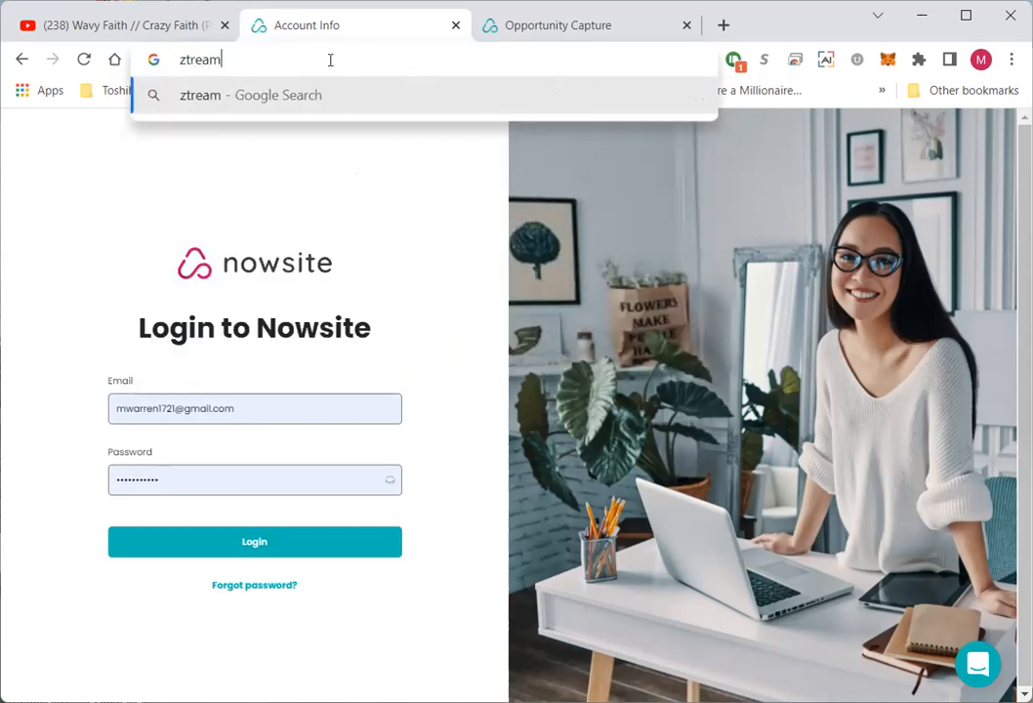
{"action": "type", "text": ".now"}
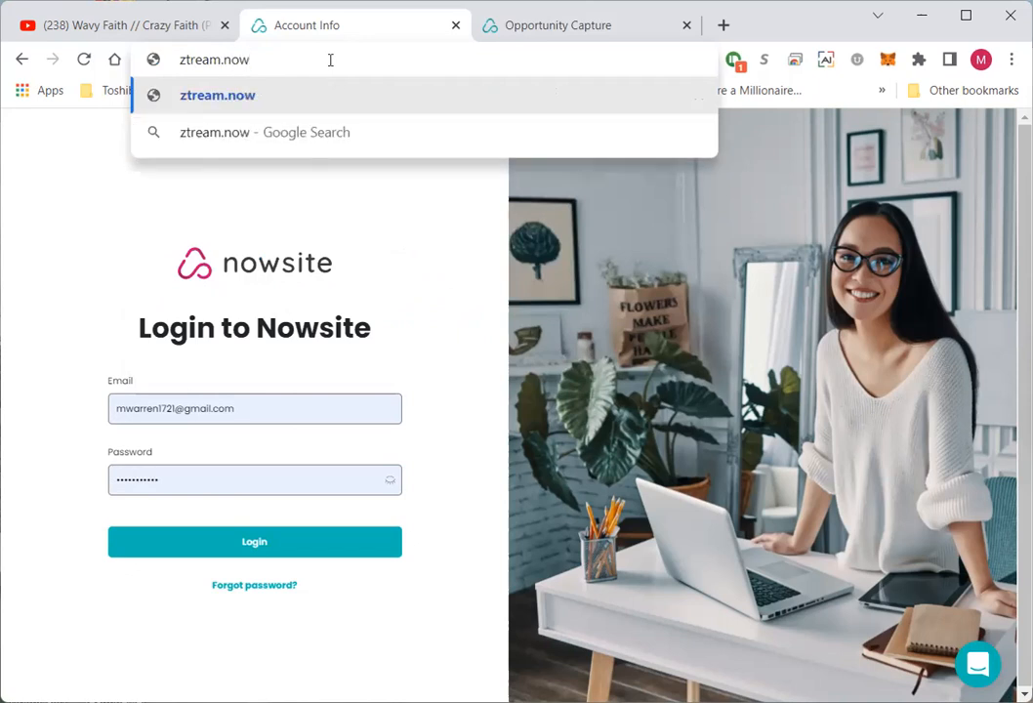
{"action": "key", "text": "BackSpace"}
{"action": "key", "text": "BackSpace"}
{"action": "key", "text": "BackSpace"}
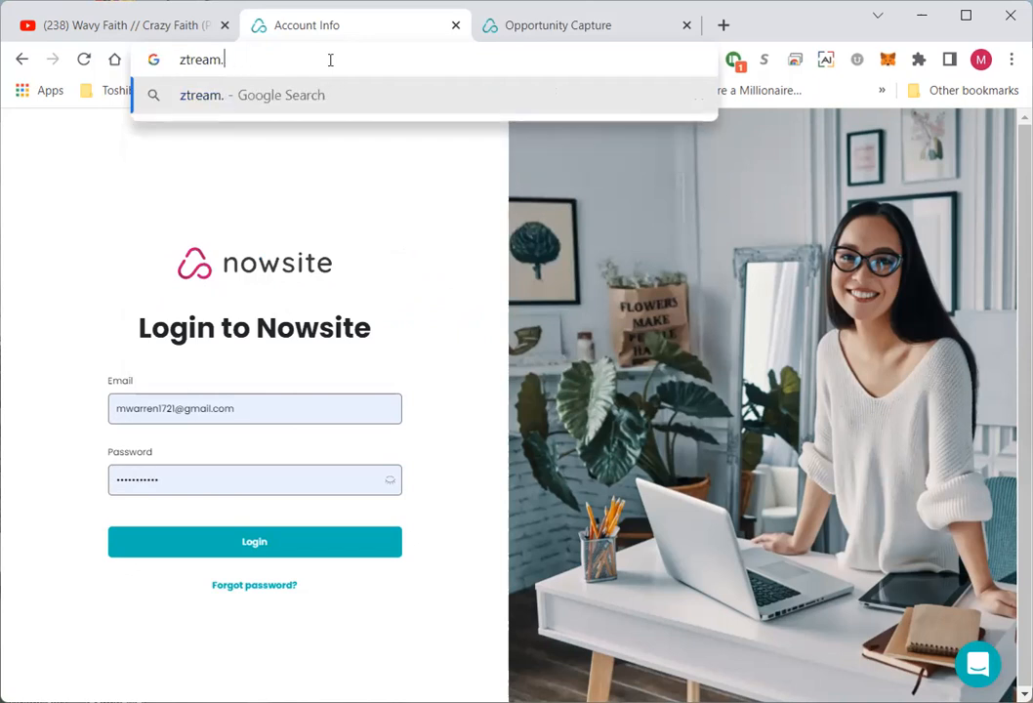
{"action": "key", "text": "BackSpace"}
{"action": "key", "text": "BackSpace"}
{"action": "key", "text": "BackSpace"}
{"action": "key", "text": "BackSpace"}
{"action": "key", "text": "BackSpace"}
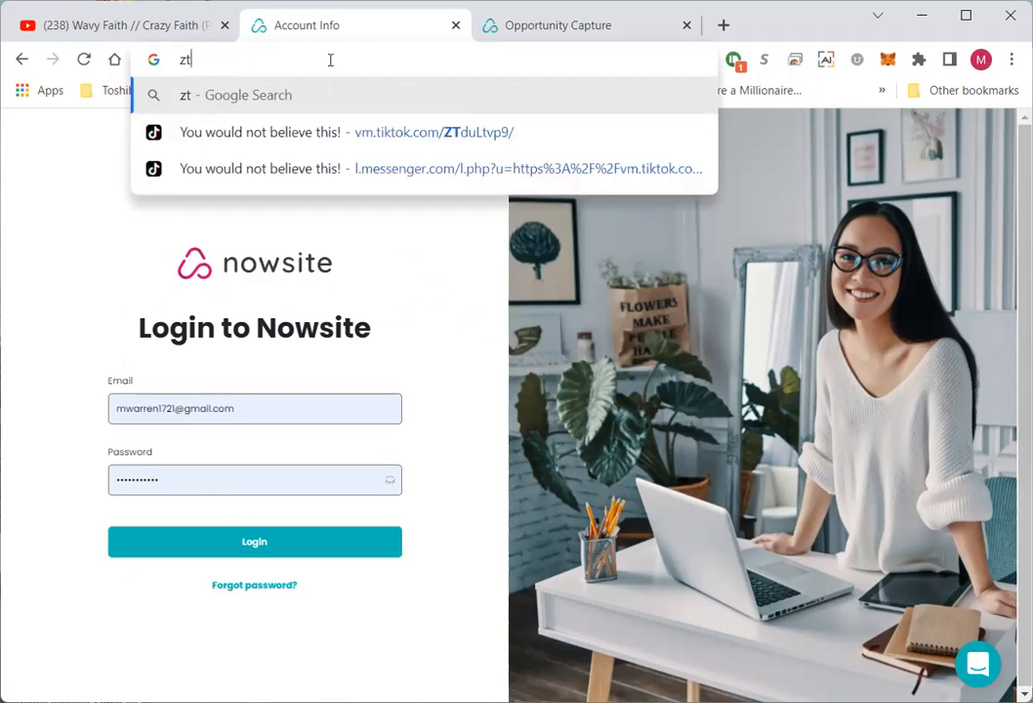
{"action": "key", "text": "BackSpace"}
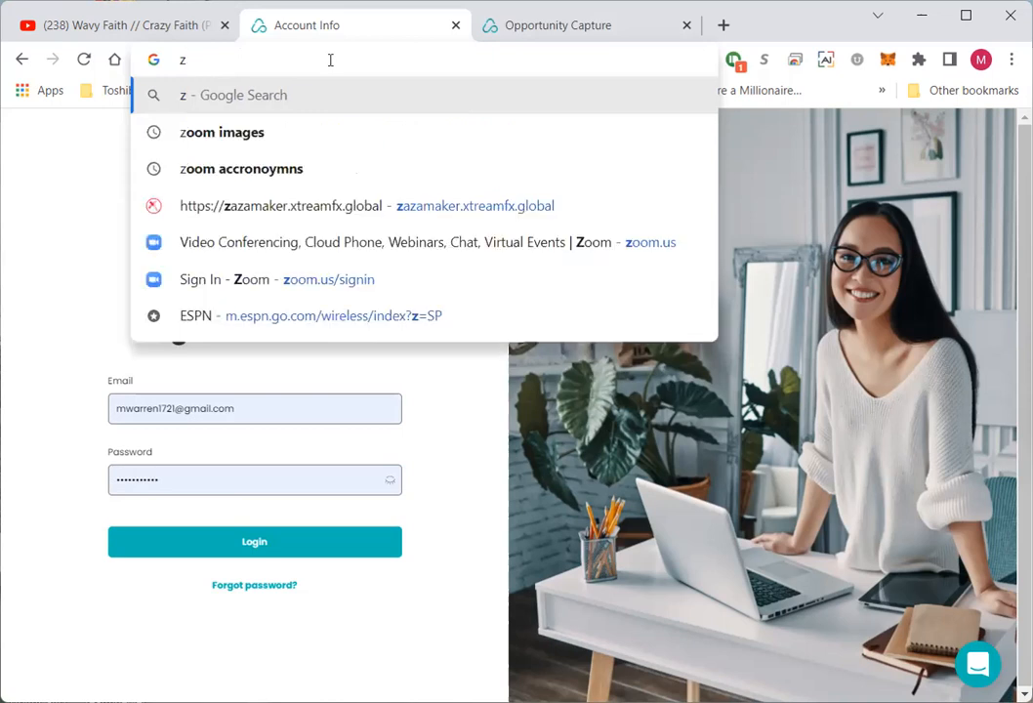
{"action": "key", "text": "BackSpace"}
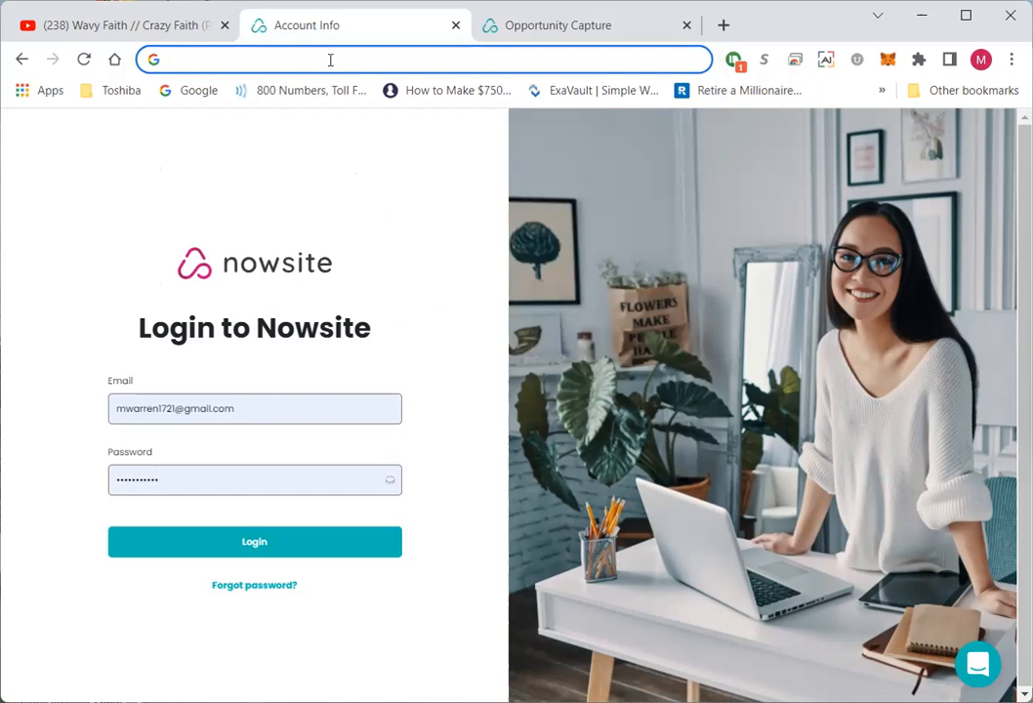
- Look up "xtream" among the address suggestions, open xtreamfx.nowsite.marketing, and look over its dashboard down to the Welcome to Nowsite video
{"action": "type", "text": "xtream"}
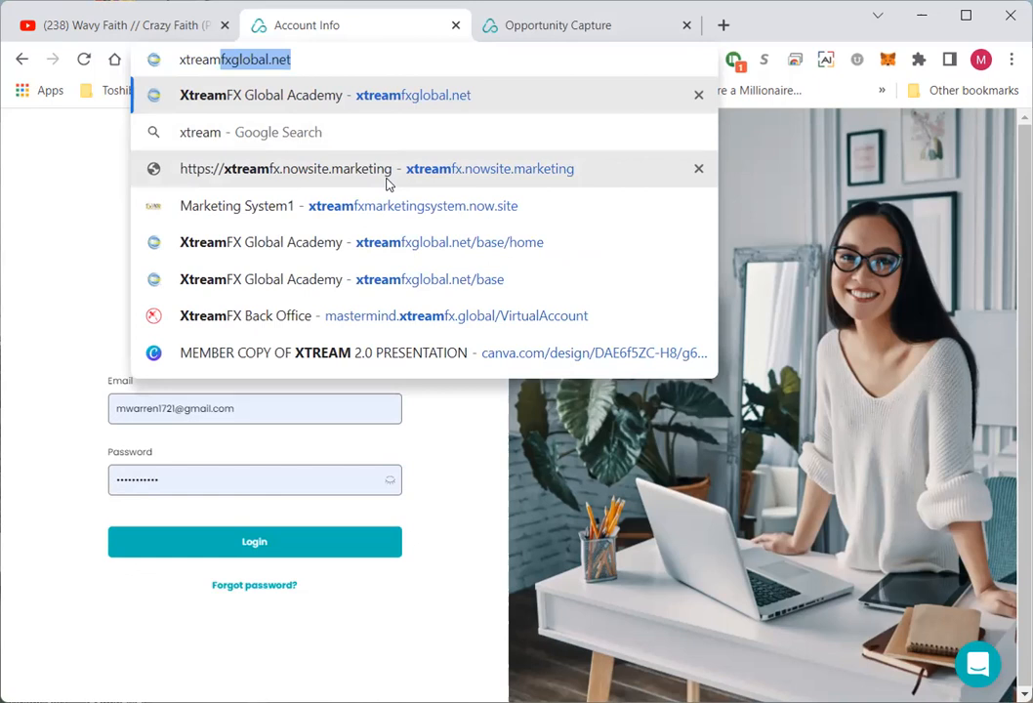
{"action": "left_click", "coordinate": [388, 180]}
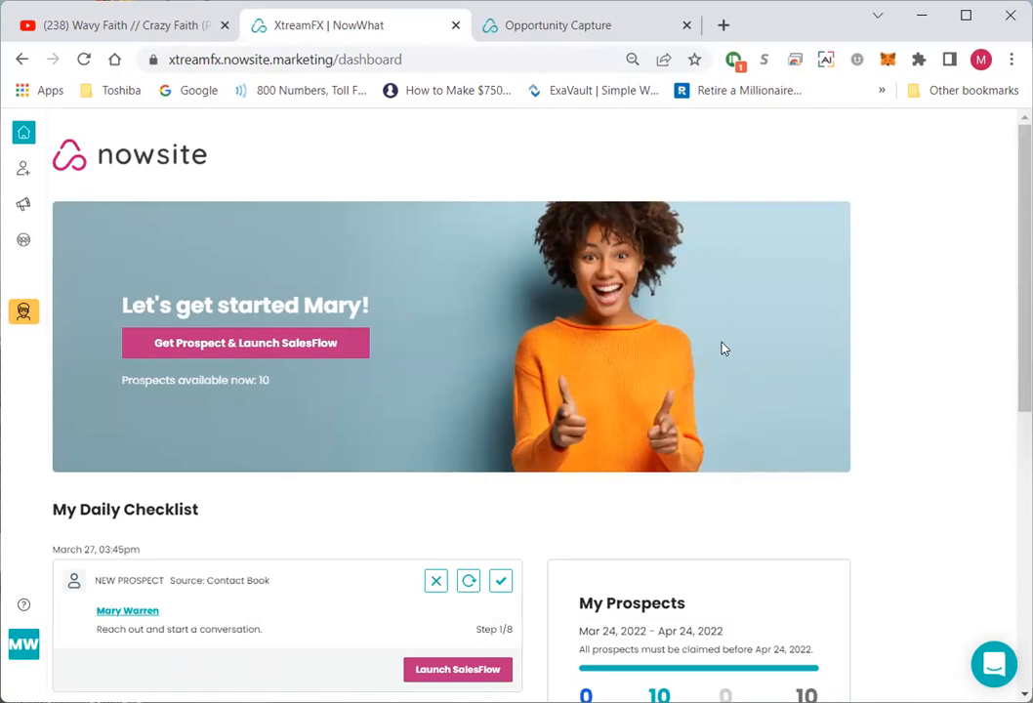
{"action": "scroll", "coordinate": [722, 349], "scroll_direction": "down", "scroll_amount": 3}
{"action": "scroll", "coordinate": [730, 348], "scroll_direction": "up", "scroll_amount": 1}
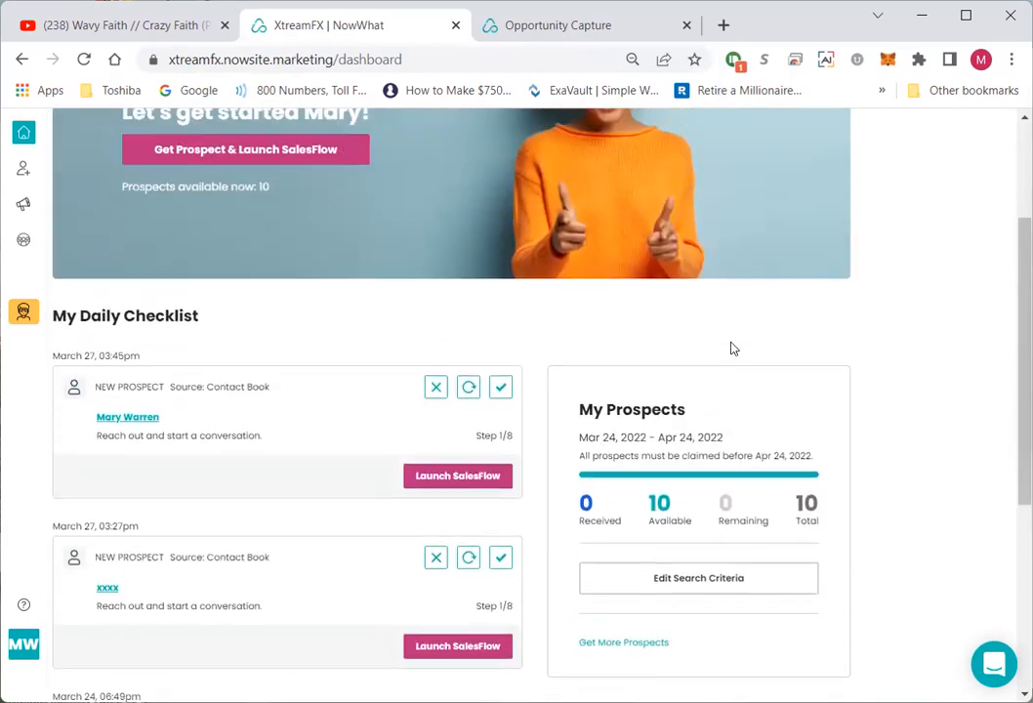
{"action": "scroll", "coordinate": [729, 342], "scroll_direction": "up", "scroll_amount": 2}
{"action": "scroll", "coordinate": [724, 336], "scroll_direction": "down", "scroll_amount": 5}
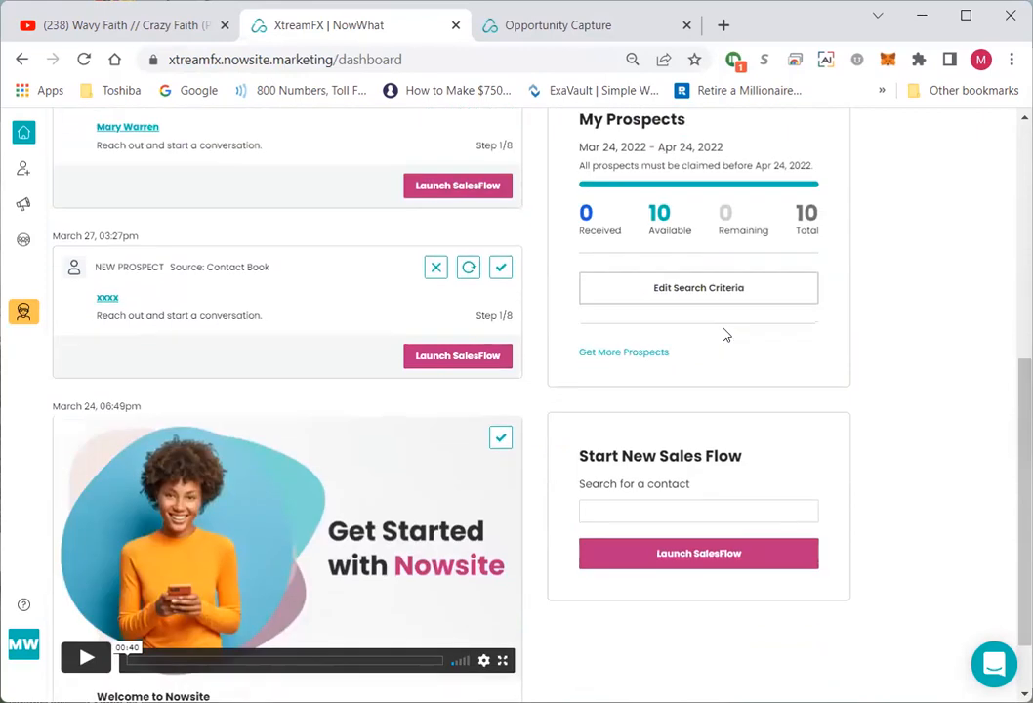
{"action": "scroll", "coordinate": [723, 335], "scroll_direction": "down", "scroll_amount": 1}
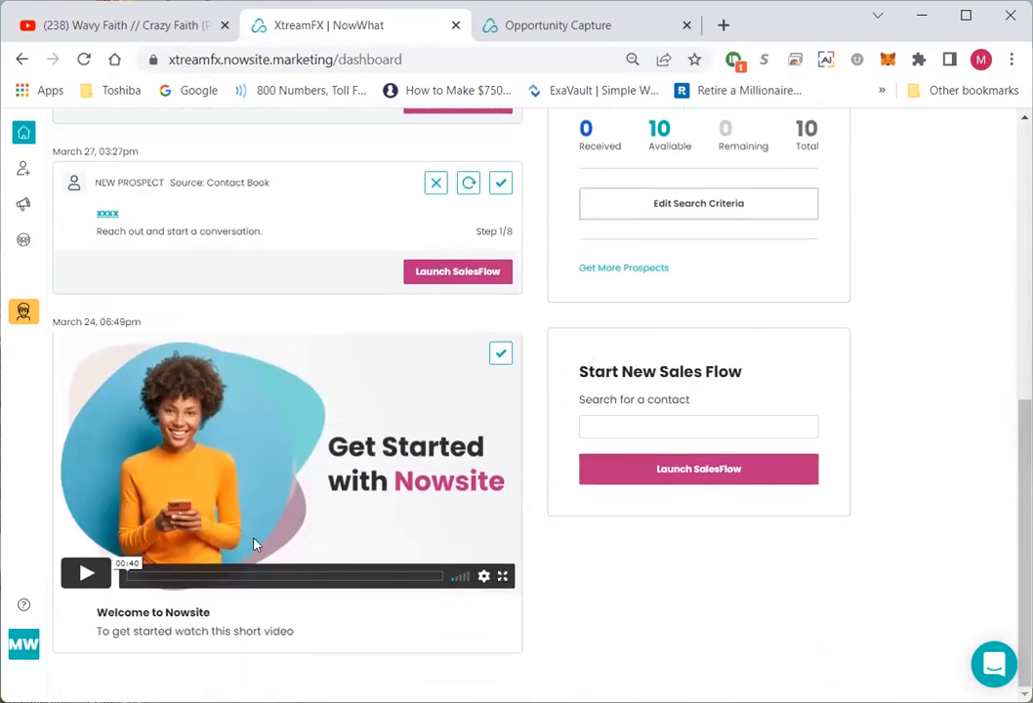